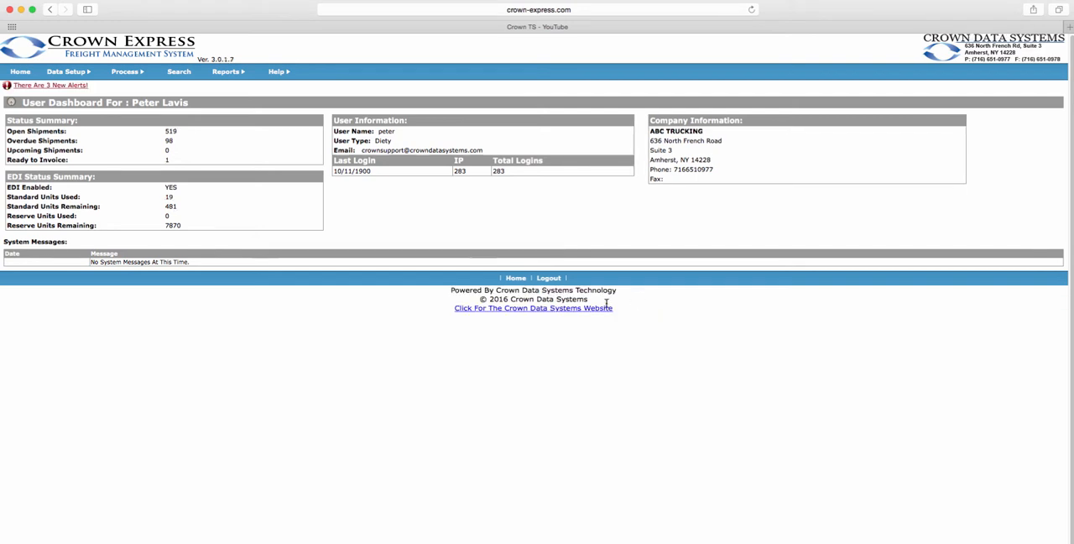
Open the Inbound Alerts page to list the unprocessed alerts.
{"action": "left_click", "coordinate": [81, 87]}
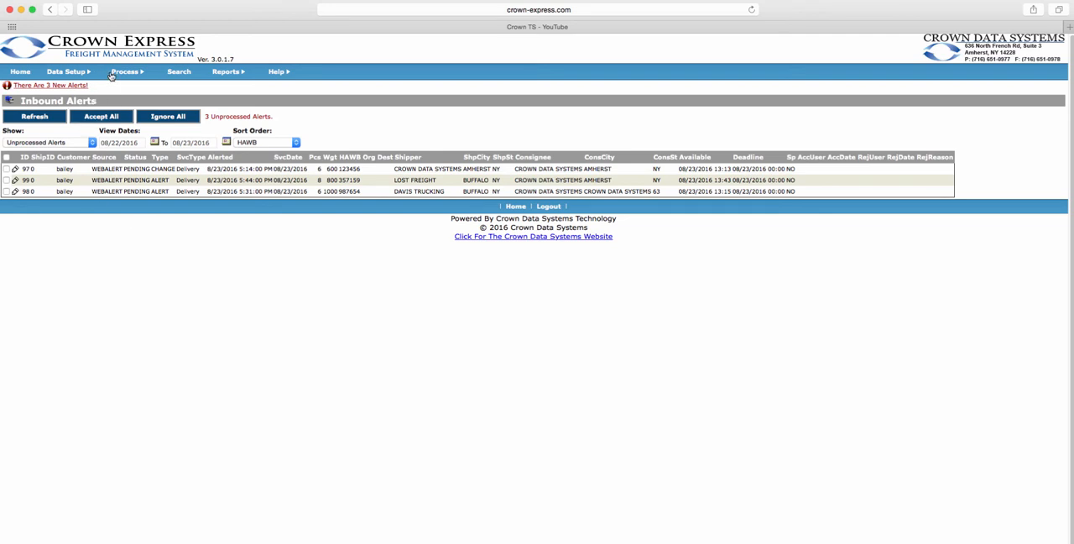
{"action": "mouse_move", "coordinate": [119, 76]}
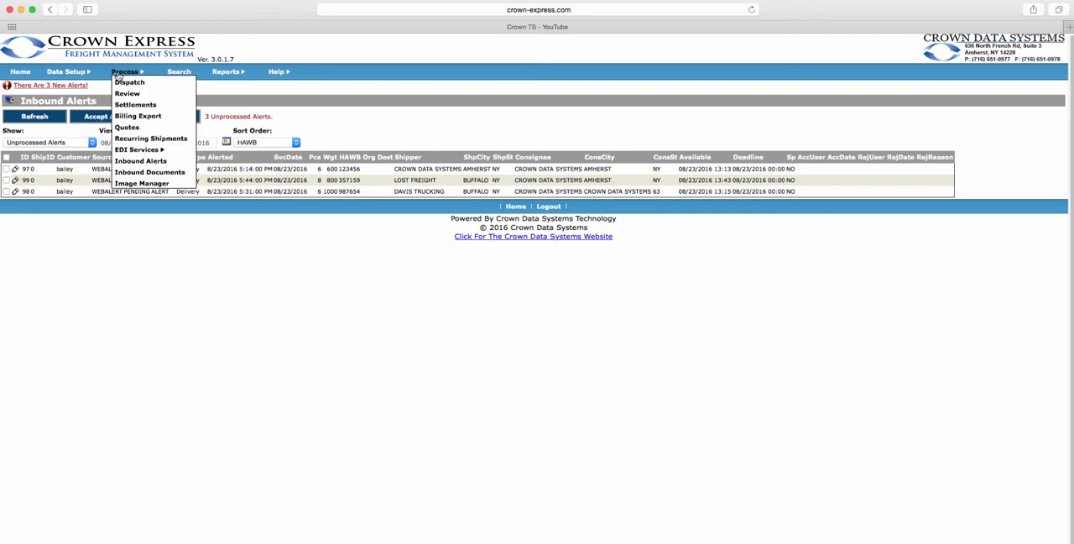
{"action": "left_click", "coordinate": [121, 161]}
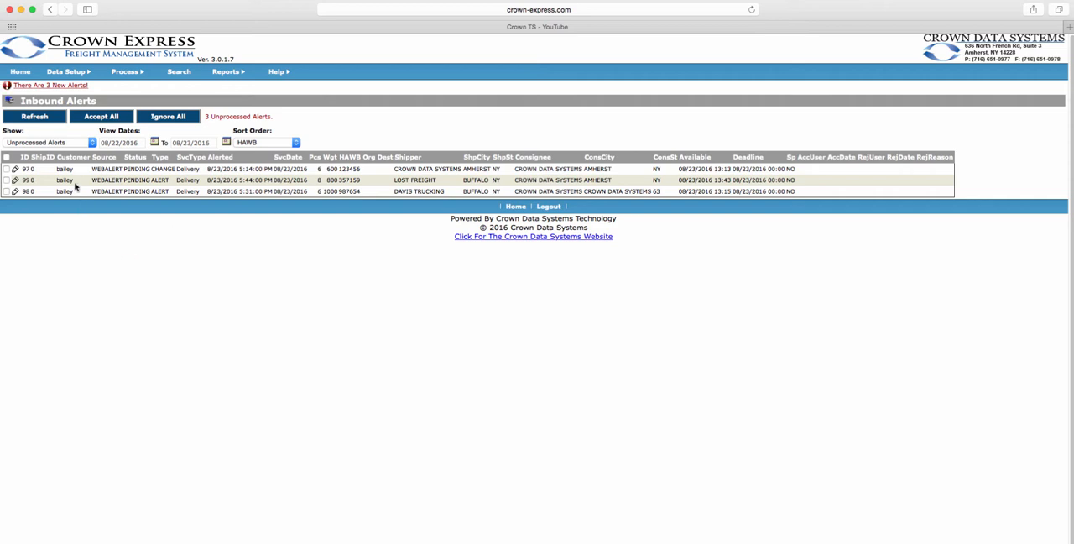
Select the three unprocessed alerts one by one and clear their selection.
{"action": "left_click", "coordinate": [6, 169]}
{"action": "left_click", "coordinate": [6, 179]}
{"action": "left_click", "coordinate": [6, 191]}
{"action": "left_click", "coordinate": [6, 191]}
{"action": "left_click", "coordinate": [6, 179]}
{"action": "left_click", "coordinate": [6, 168]}
Review the available alert status filters and sort orders for the inbound alerts.
{"action": "left_click", "coordinate": [94, 143]}
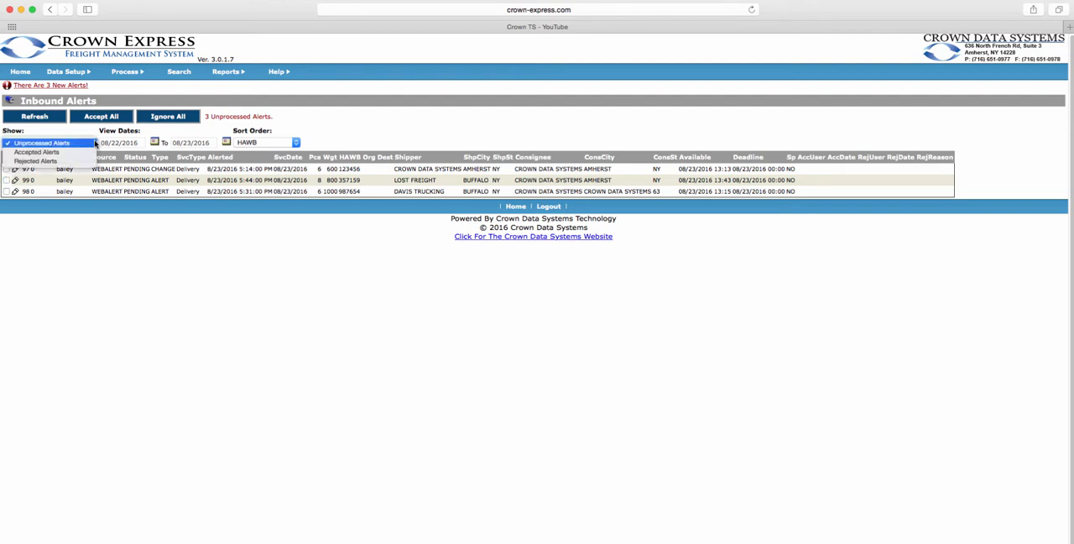
{"action": "left_click", "coordinate": [119, 236]}
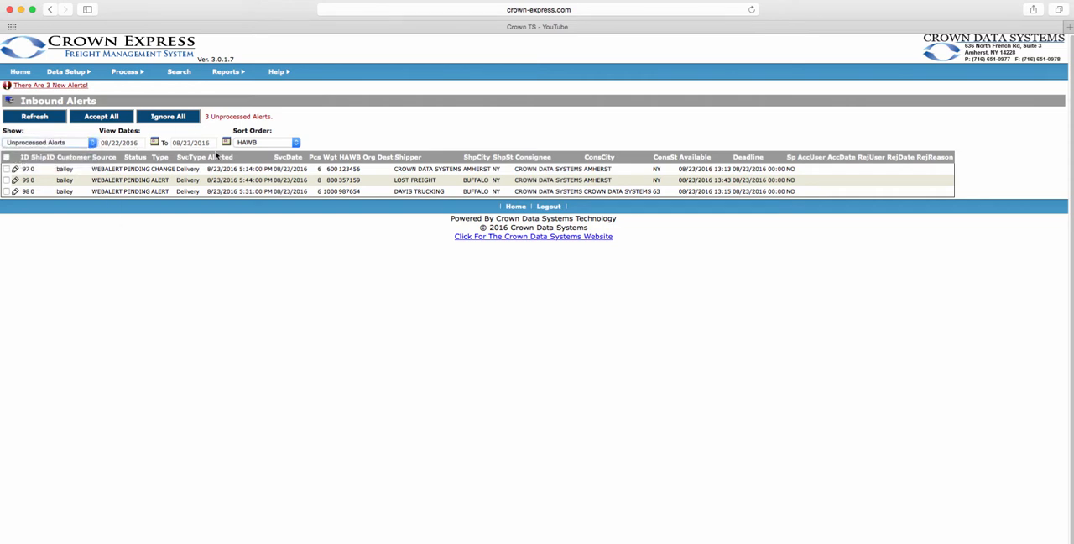
{"action": "left_click", "coordinate": [285, 145]}
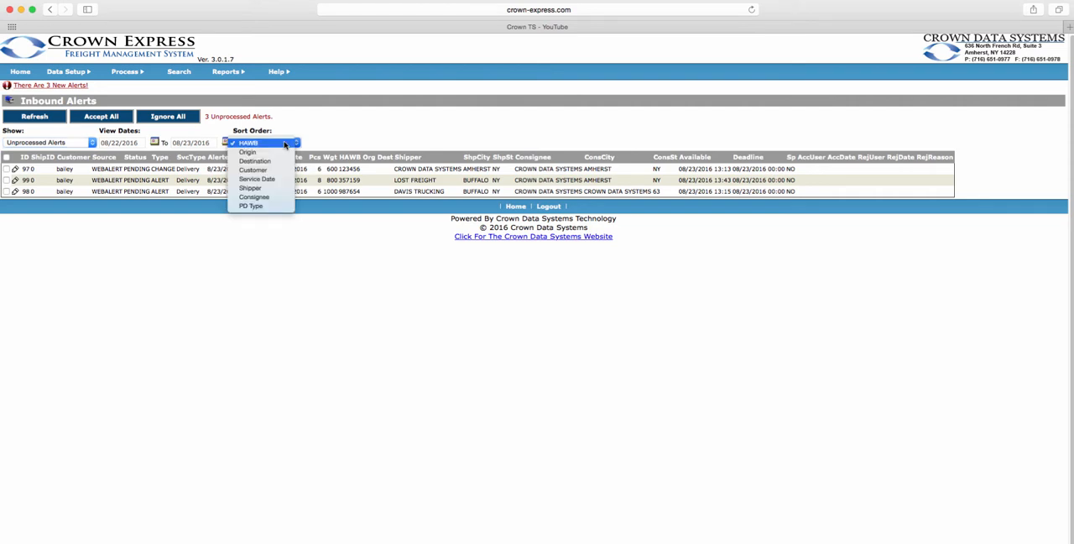
{"action": "left_click", "coordinate": [324, 129]}
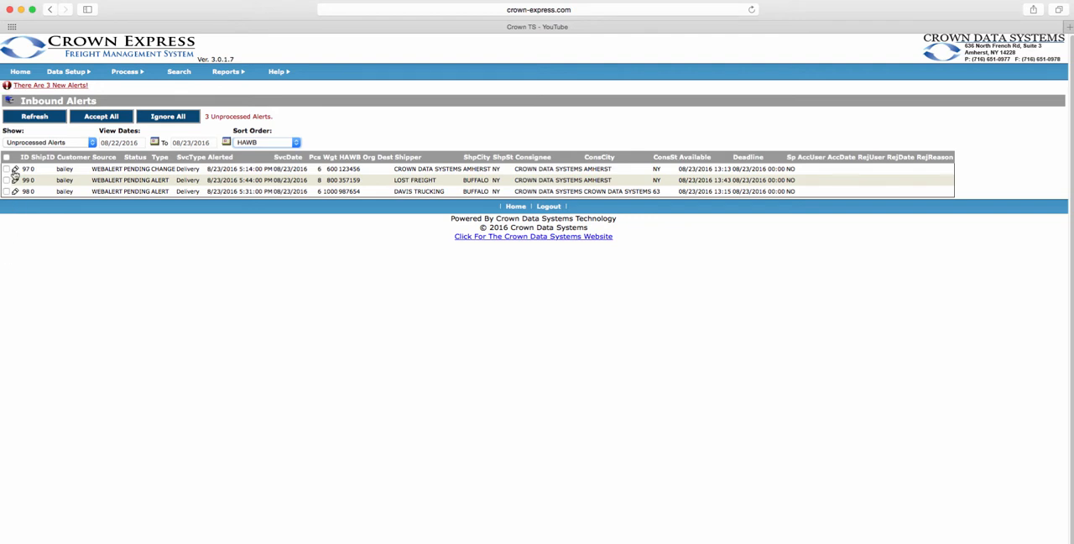
Open and accept the alert of type CHANGE, and show the accepted alerts.
{"action": "left_click", "coordinate": [14, 169]}
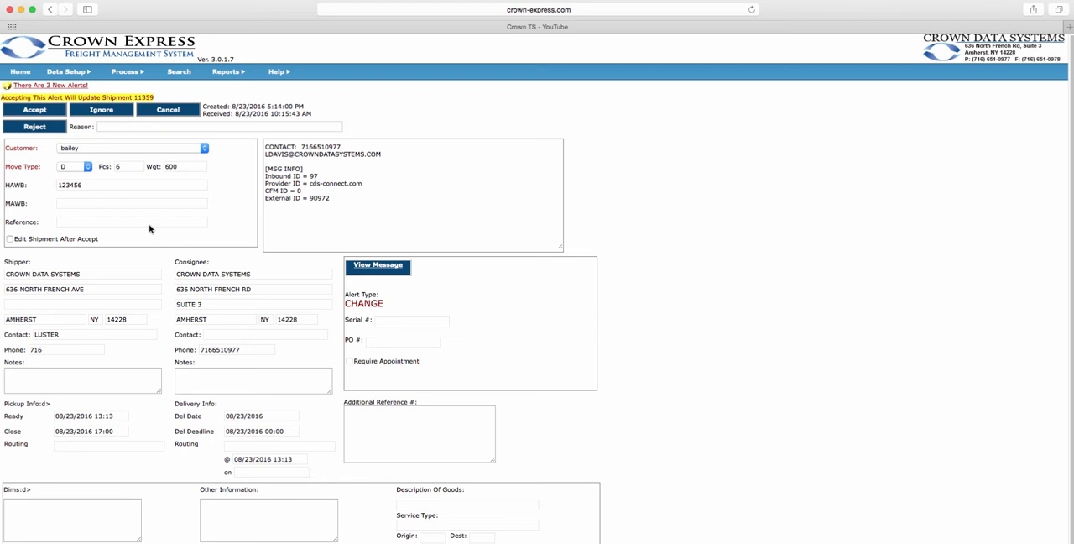
{"action": "left_click", "coordinate": [57, 112]}
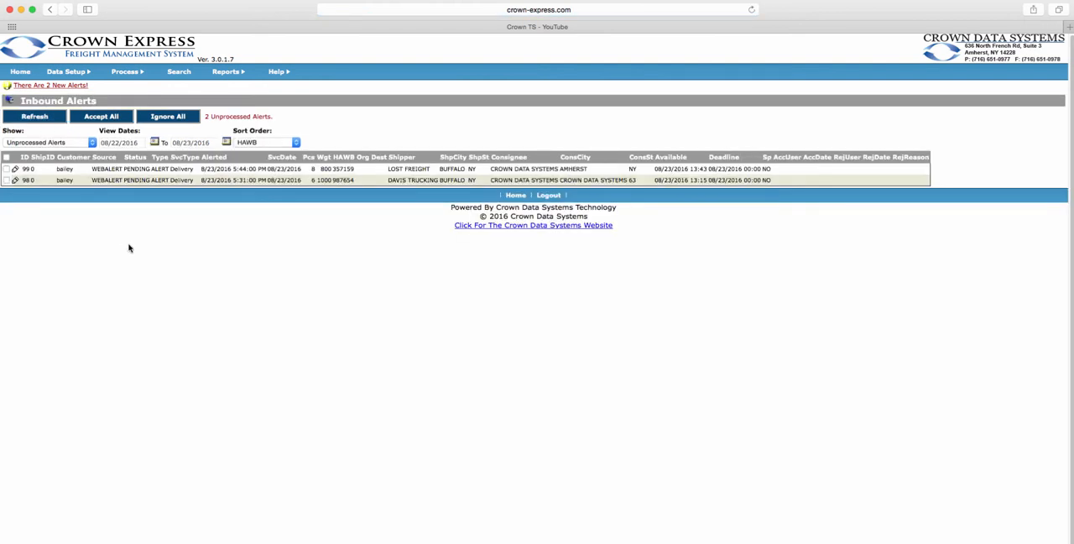
{"action": "left_click", "coordinate": [69, 144]}
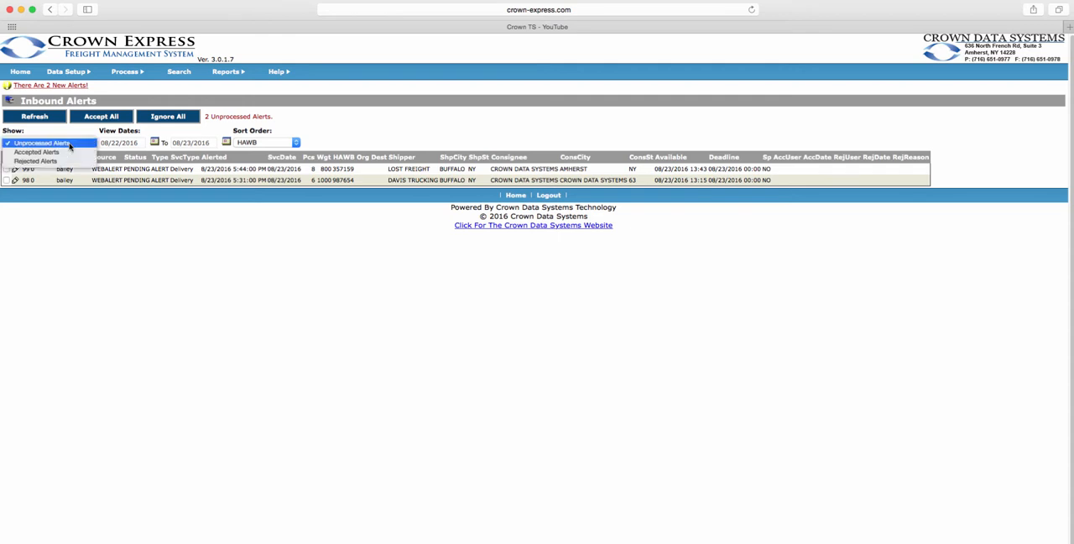
{"action": "left_click", "coordinate": [42, 152]}
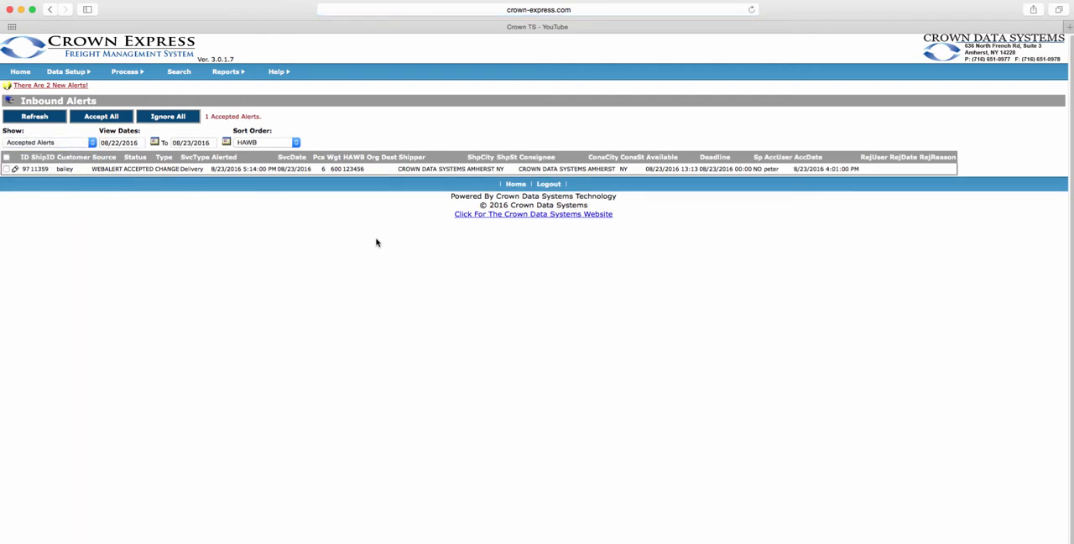
Return to the unprocessed alerts, select both remaining ones and mark them as ignored.
{"action": "left_click", "coordinate": [93, 144]}
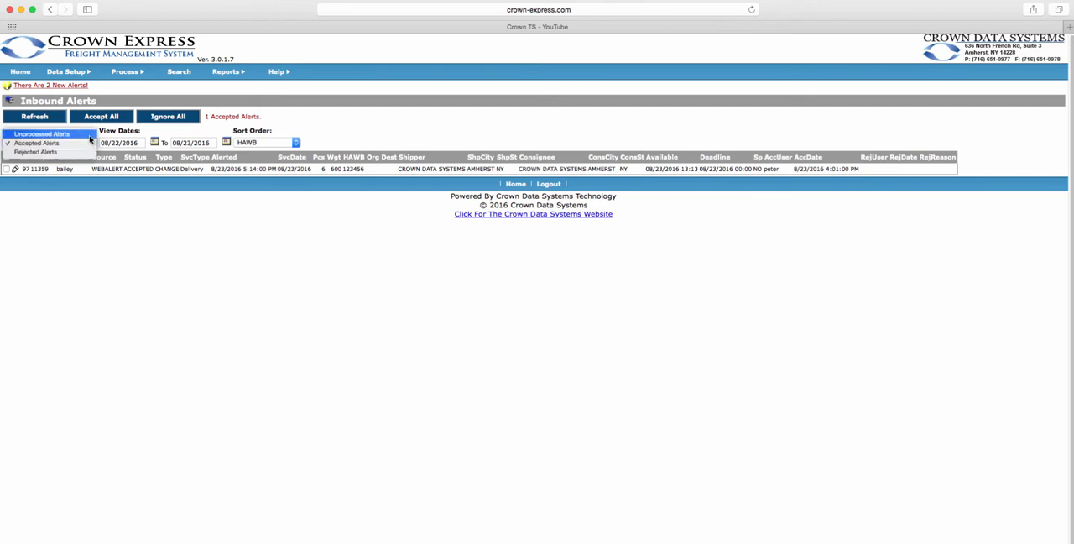
{"action": "left_click", "coordinate": [84, 135]}
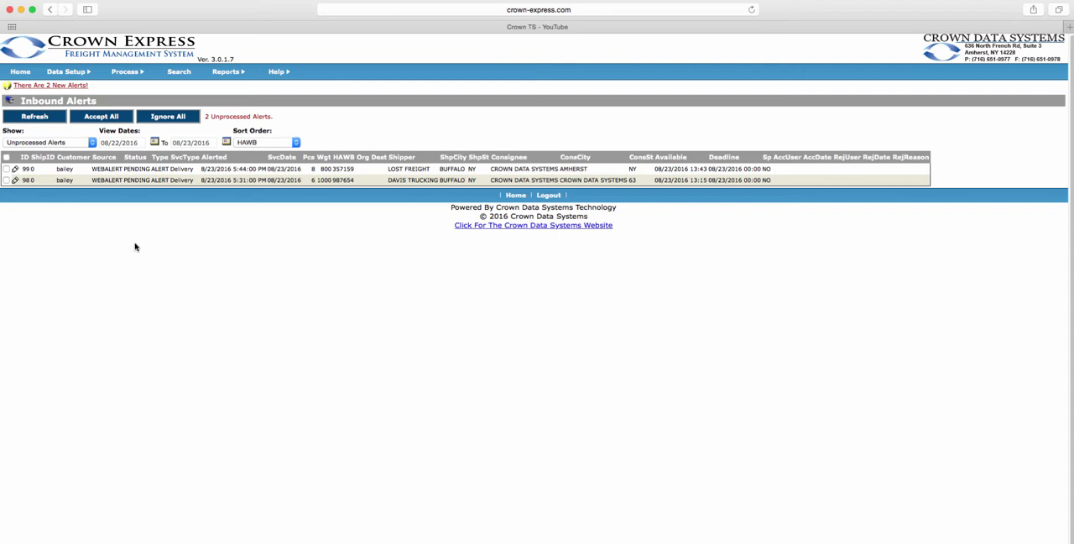
{"action": "left_click", "coordinate": [7, 180]}
{"action": "left_click", "coordinate": [7, 168]}
{"action": "left_click", "coordinate": [188, 120]}
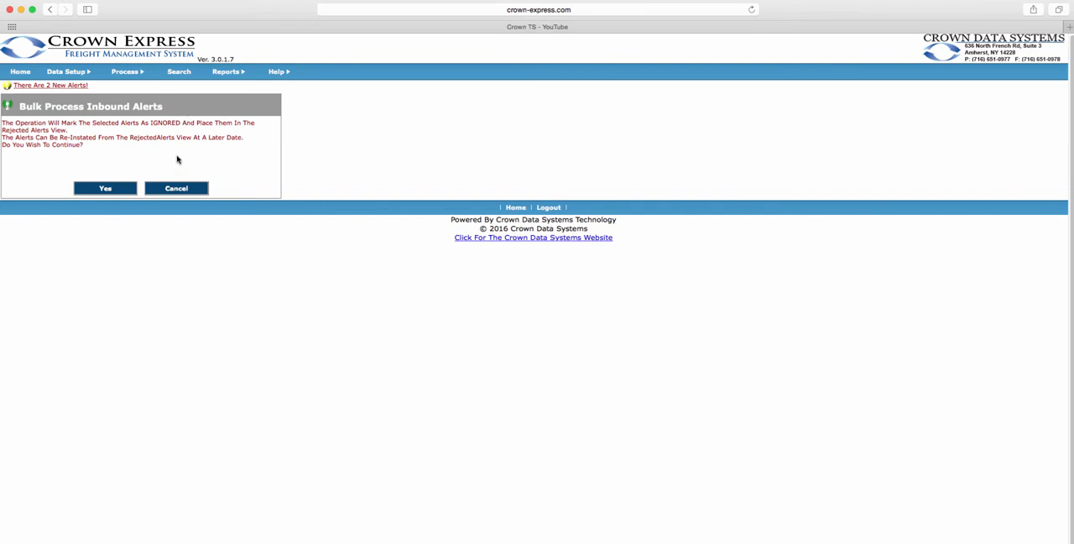
{"action": "left_click", "coordinate": [126, 194]}
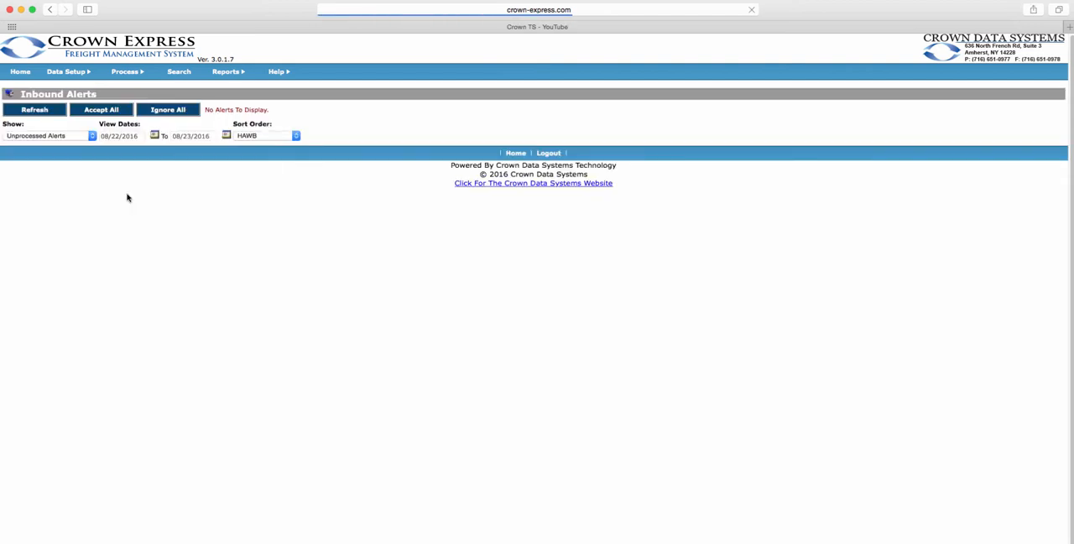
Check the rejected alerts and switch the list back to unprocessed alerts.
{"action": "left_click", "coordinate": [77, 138]}
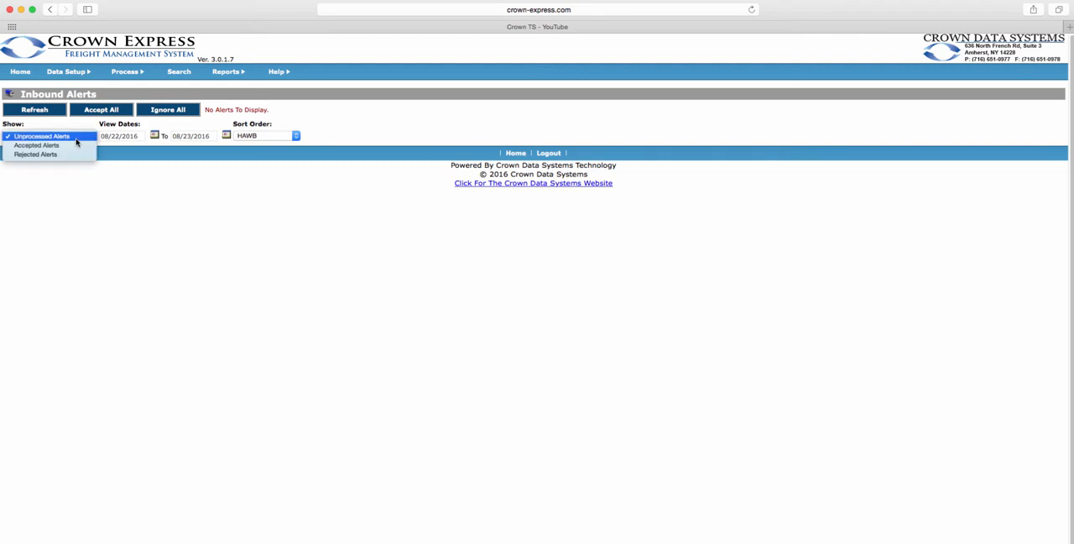
{"action": "left_click", "coordinate": [70, 155]}
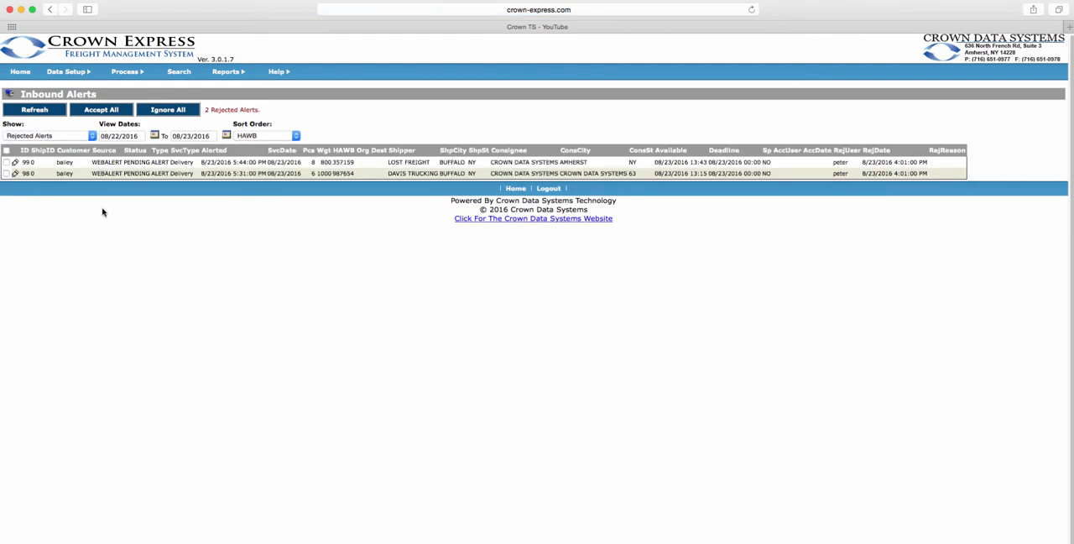
{"action": "left_click", "coordinate": [81, 136]}
{"action": "left_click", "coordinate": [81, 118]}
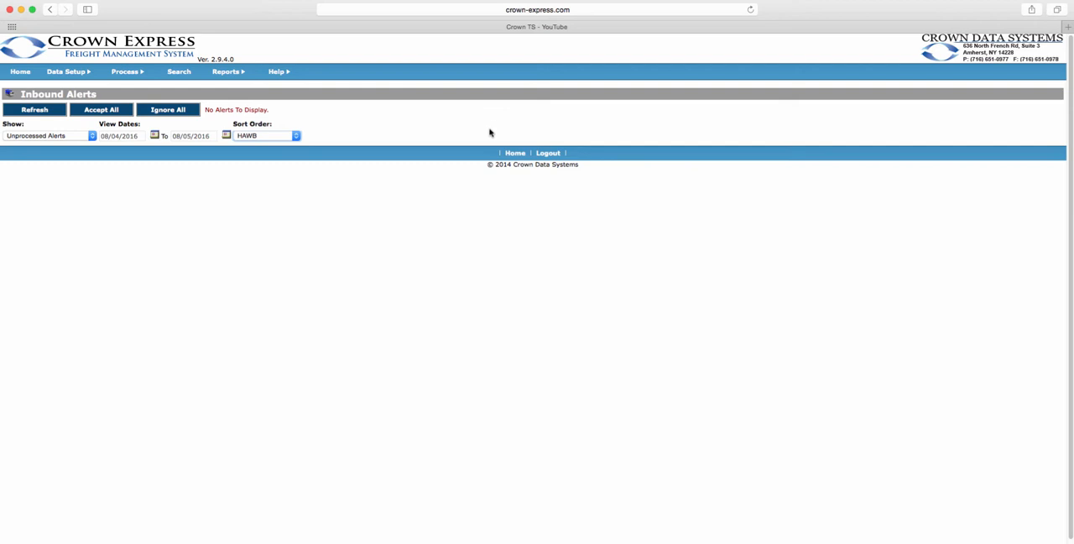
Open the Dispatch Shipments page and check its active view options, keeping the Dispatch view.
{"action": "left_click", "coordinate": [131, 75]}
{"action": "left_click", "coordinate": [131, 81]}
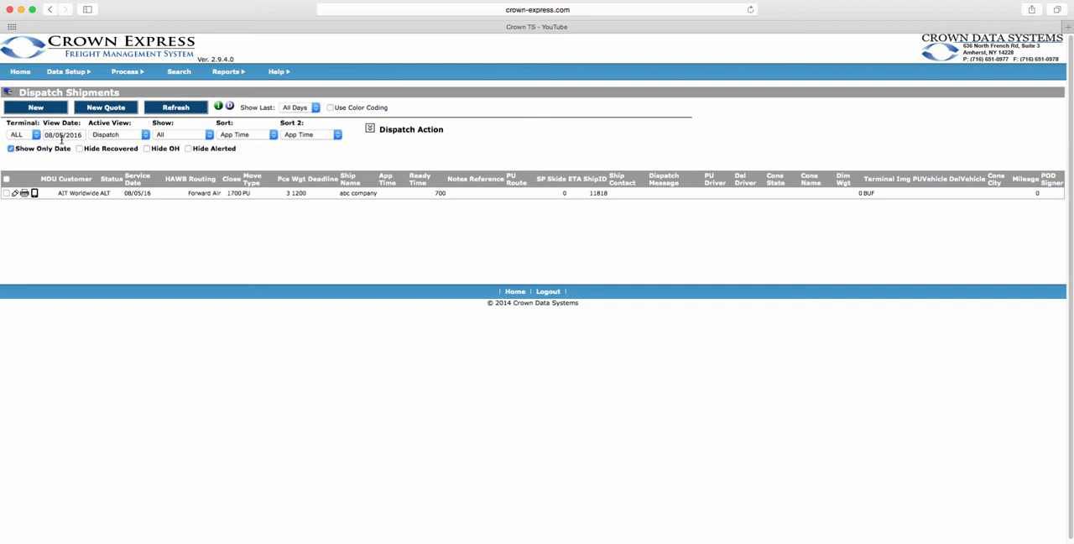
{"action": "left_click", "coordinate": [115, 135]}
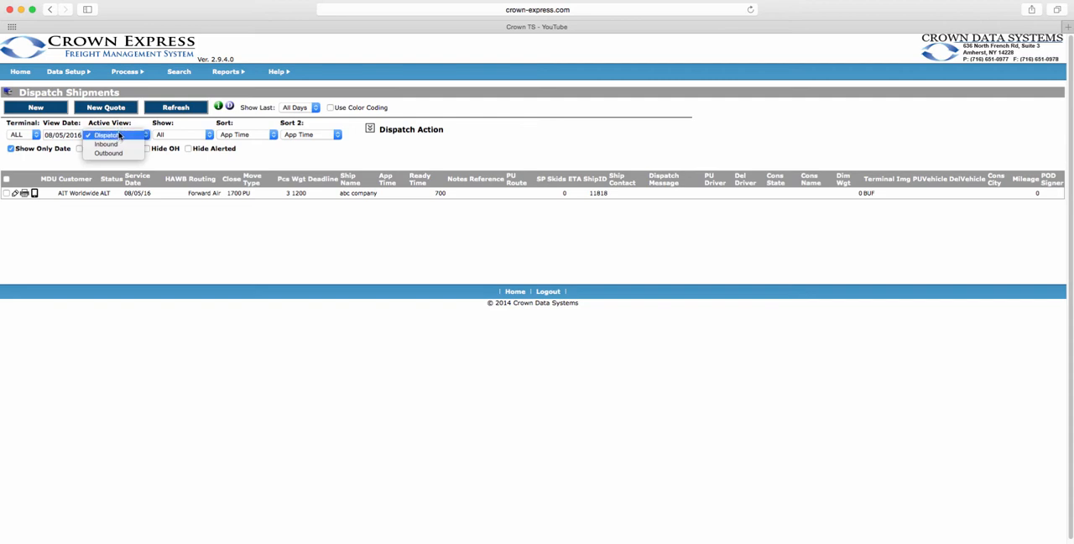
{"action": "left_click", "coordinate": [99, 135]}
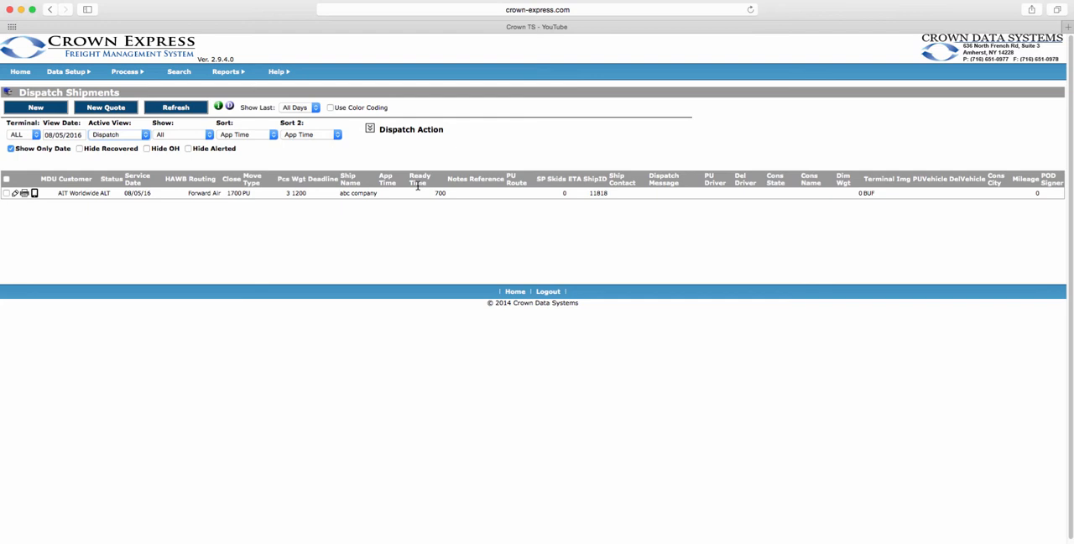
Show the shipments in the Inbound and Outbound views, and return to the Dispatch view.
{"action": "left_click", "coordinate": [125, 136]}
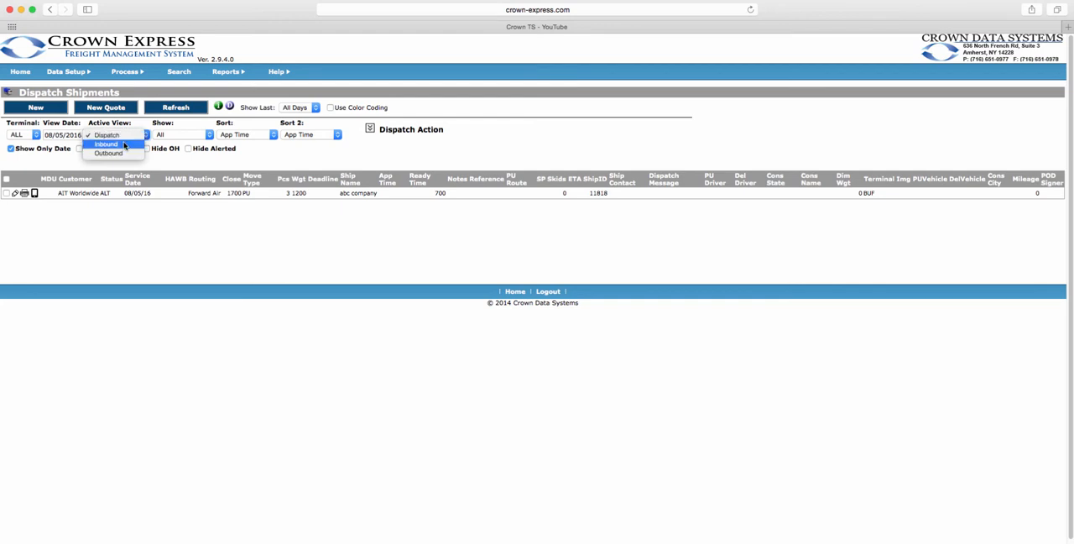
{"action": "left_click", "coordinate": [124, 144]}
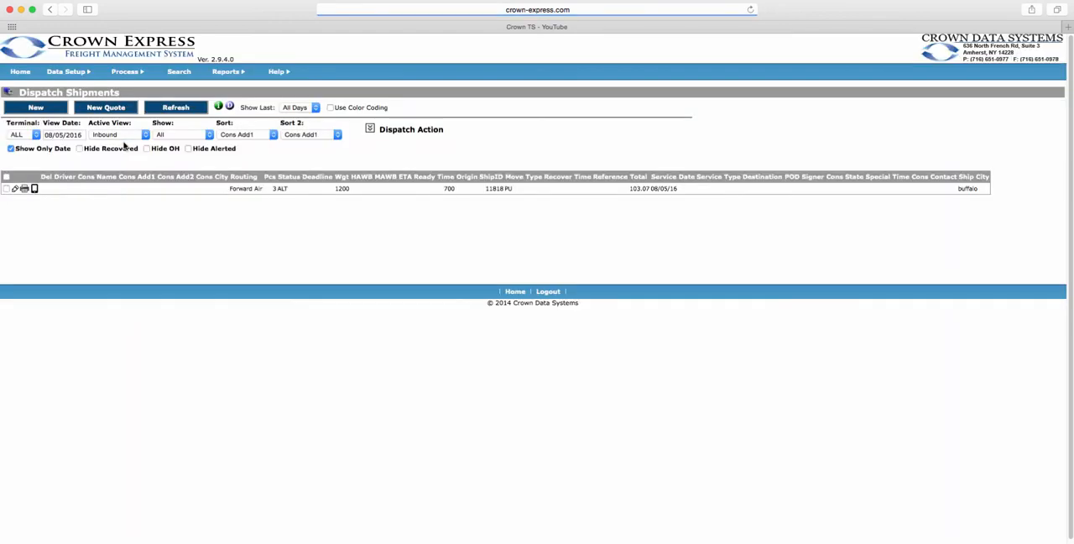
{"action": "left_click", "coordinate": [126, 136]}
{"action": "left_click", "coordinate": [126, 145]}
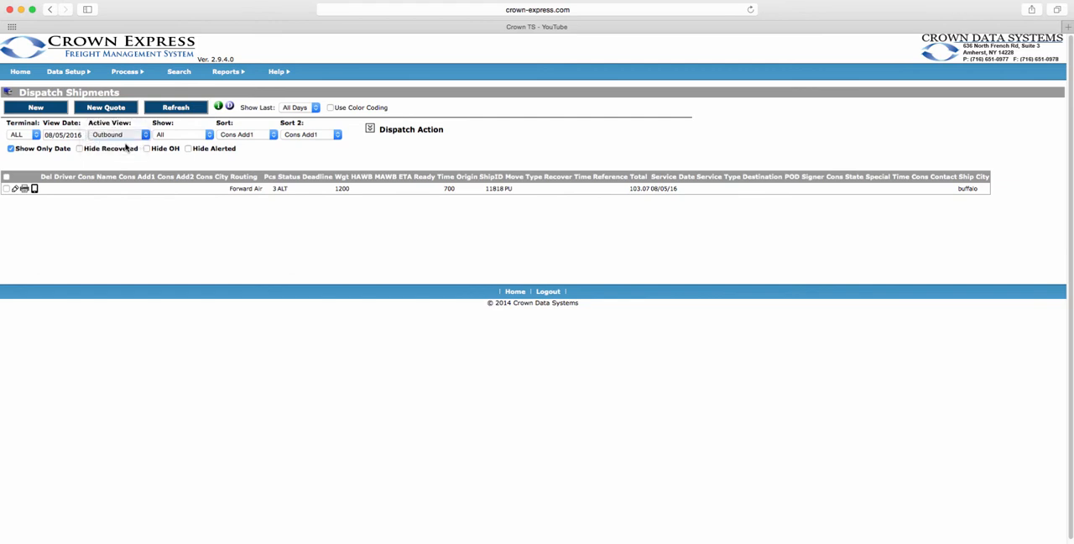
{"action": "left_click", "coordinate": [127, 136]}
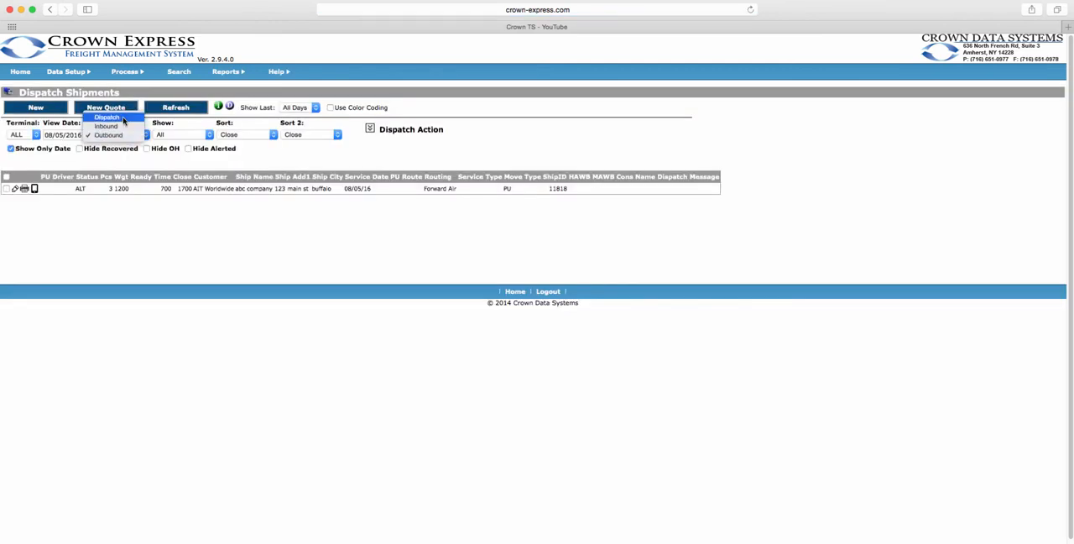
{"action": "left_click", "coordinate": [124, 117]}
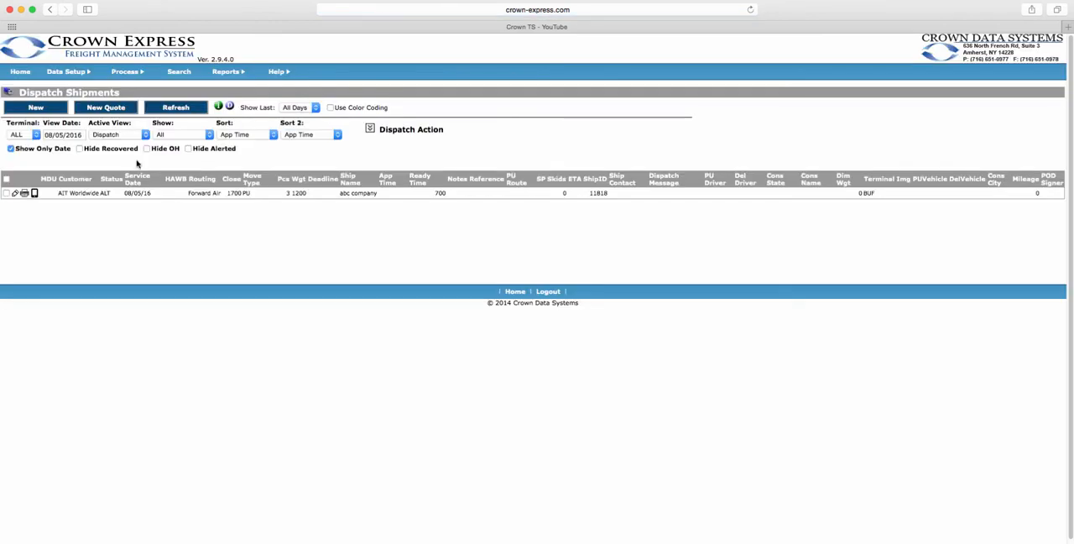
Filter the dispatch shipments by Pickups and by Deliveries, and reset the filter to All.
{"action": "left_click", "coordinate": [179, 136]}
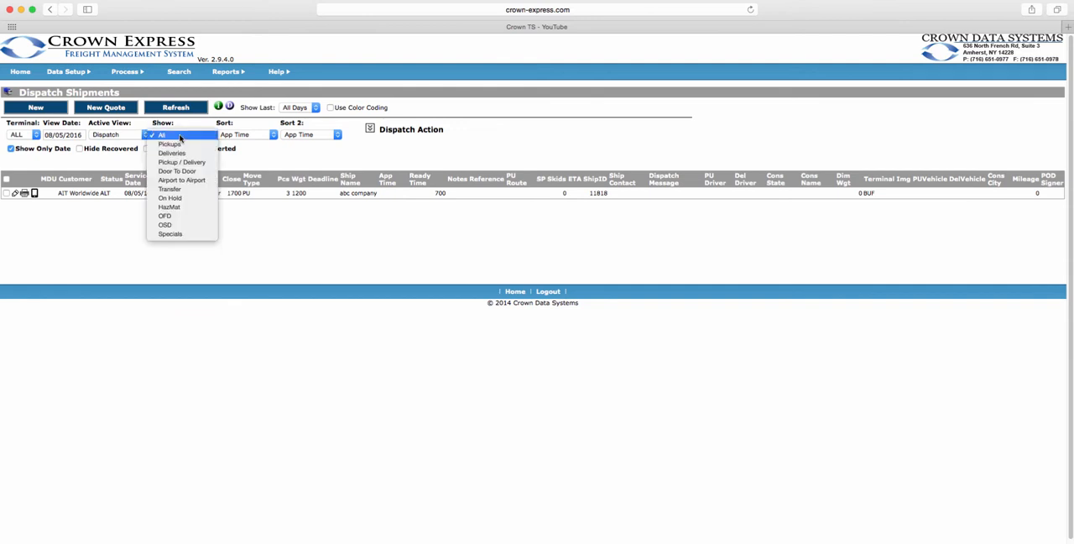
{"action": "left_click", "coordinate": [176, 144]}
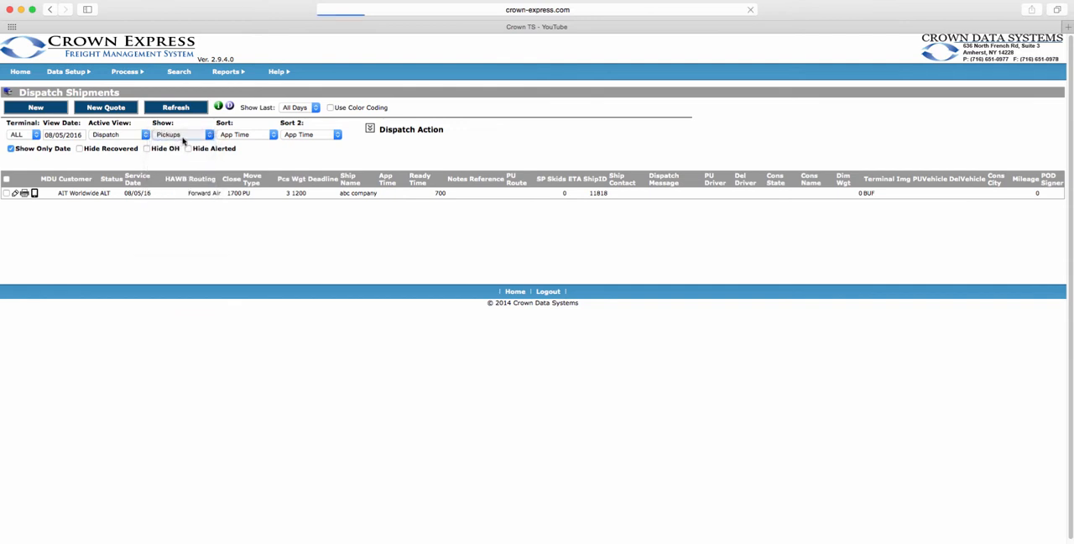
{"action": "left_click", "coordinate": [184, 136]}
{"action": "left_click", "coordinate": [184, 146]}
{"action": "left_click", "coordinate": [185, 136]}
{"action": "left_click", "coordinate": [177, 114]}
Review the primary sort, secondary sort and day range options for the dispatch shipments without changing them.
{"action": "left_click", "coordinate": [271, 139]}
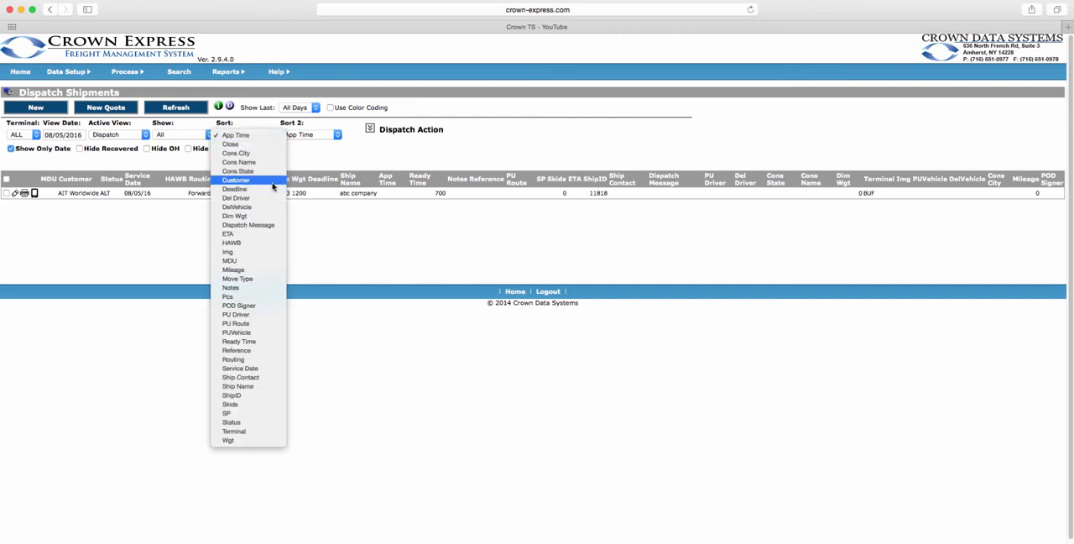
{"action": "left_click", "coordinate": [301, 167]}
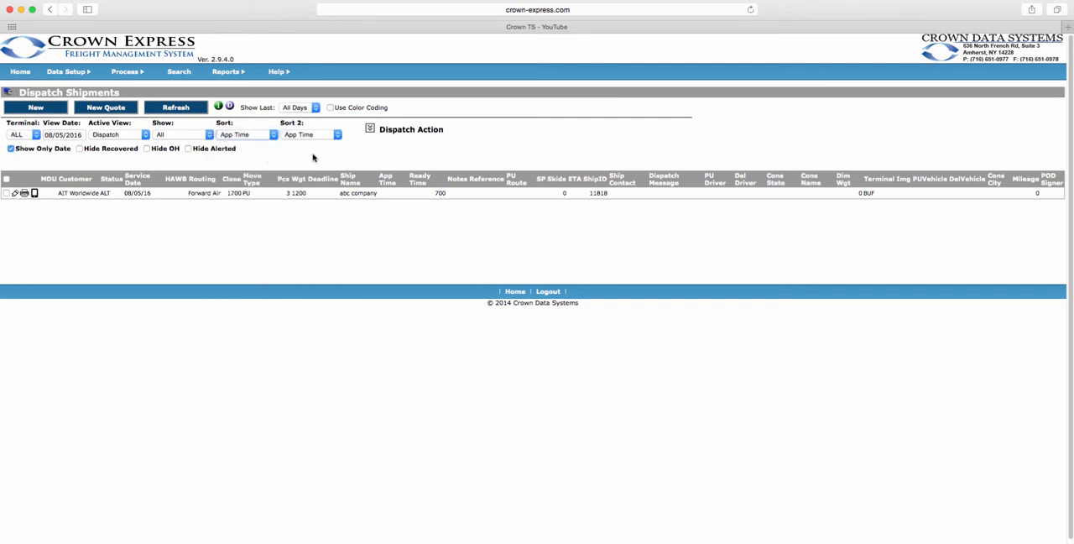
{"action": "left_click", "coordinate": [335, 137]}
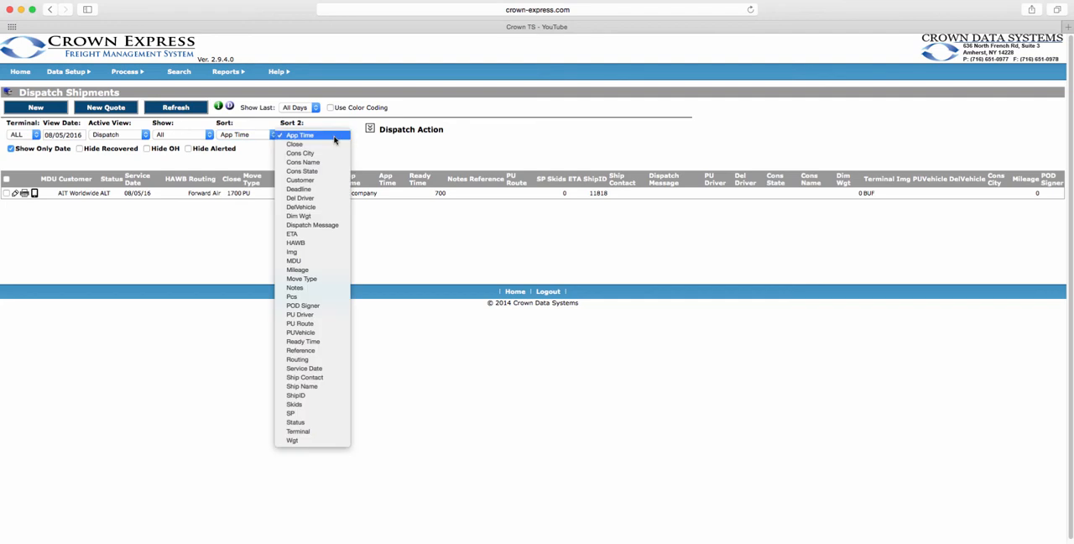
{"action": "left_click", "coordinate": [363, 153]}
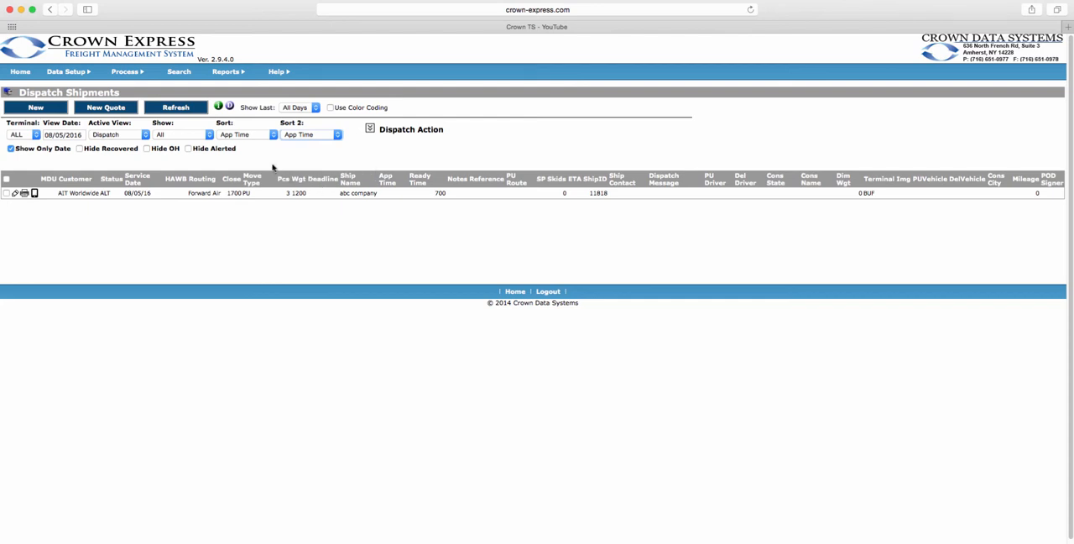
{"action": "left_click", "coordinate": [317, 110]}
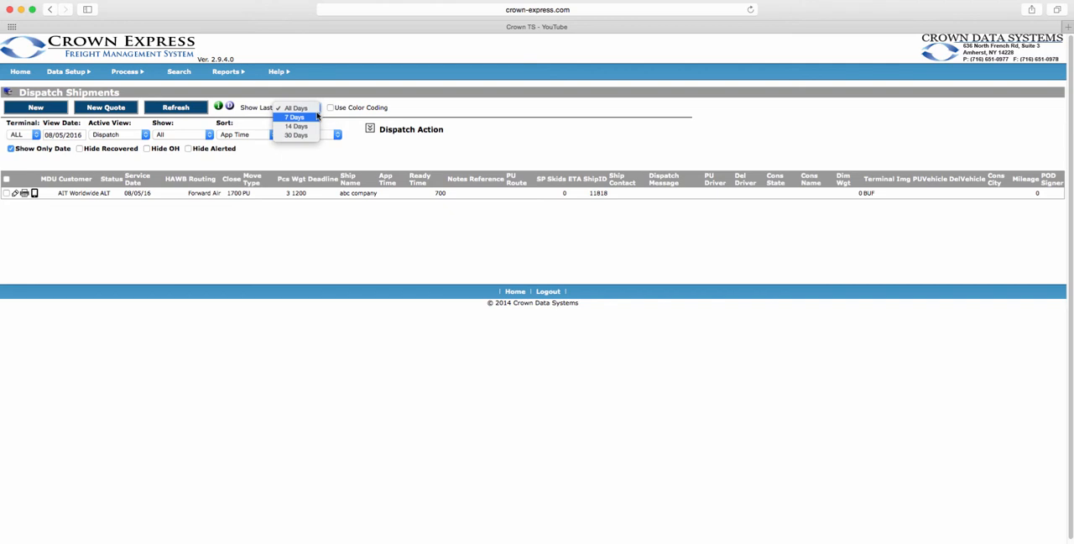
{"action": "left_click", "coordinate": [338, 124]}
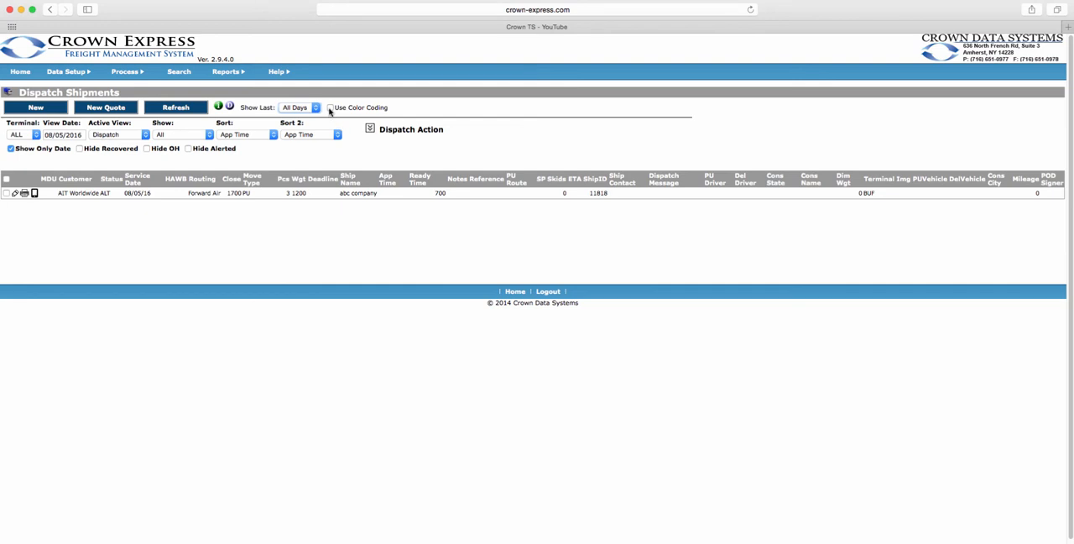
Switch shipment color coding on and off, and show the available dispatch actions.
{"action": "left_click", "coordinate": [331, 108]}
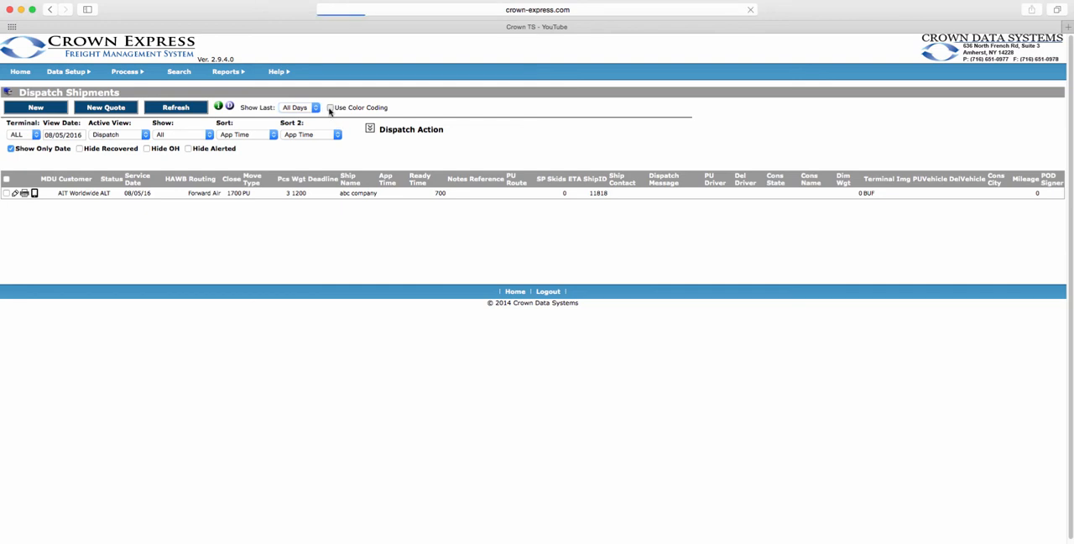
{"action": "left_click", "coordinate": [330, 108]}
{"action": "left_click", "coordinate": [370, 129]}
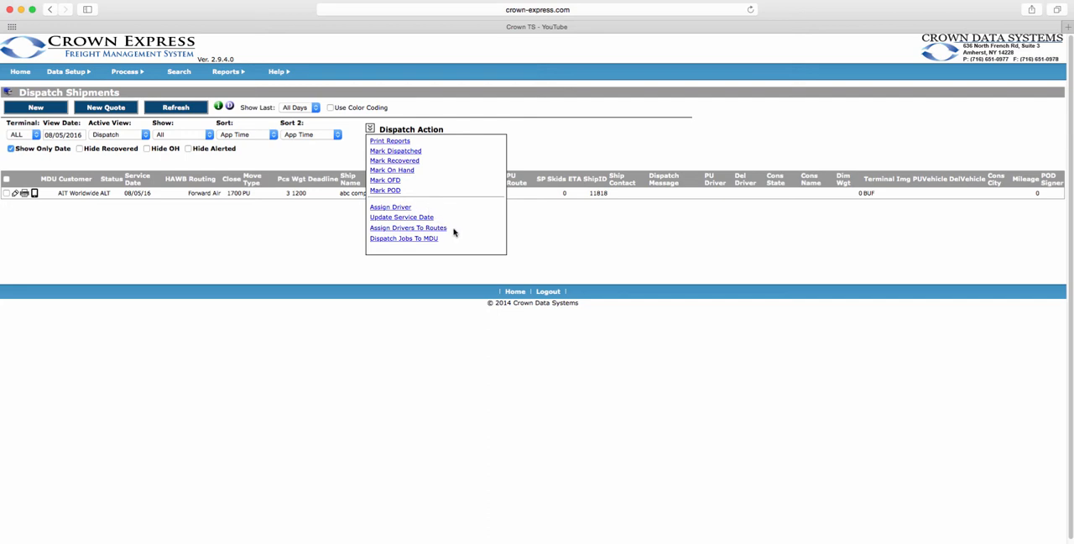
View the print options for shipment documents from the dispatch actions, and return to the Dispatch Shipments page.
{"action": "left_click", "coordinate": [399, 141]}
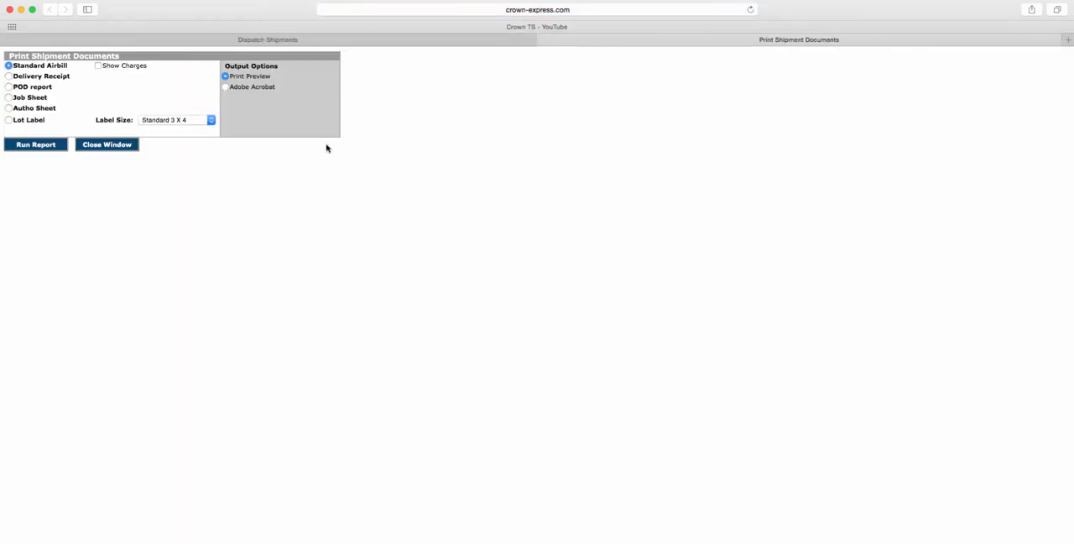
{"action": "left_click", "coordinate": [115, 146]}
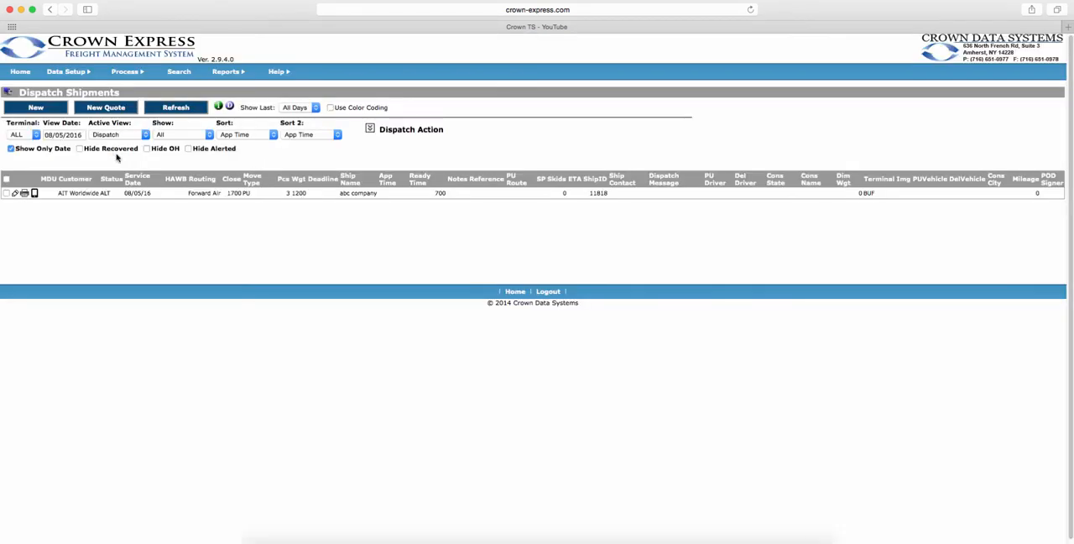
Create a new shipment for the customer ABLE EXPORT and set the move type to Delivery.
{"action": "left_click", "coordinate": [52, 112]}
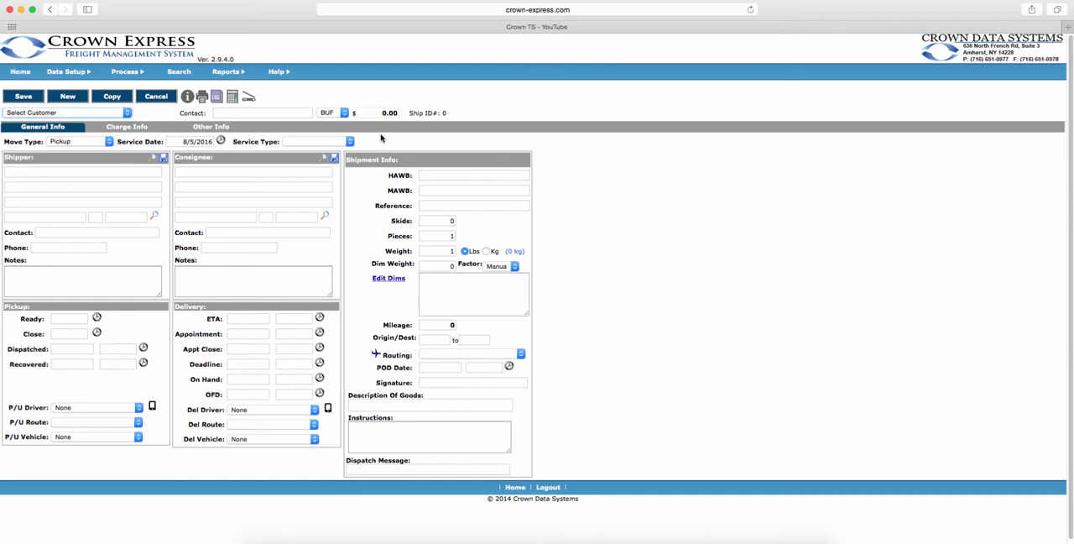
{"action": "left_click", "coordinate": [113, 115]}
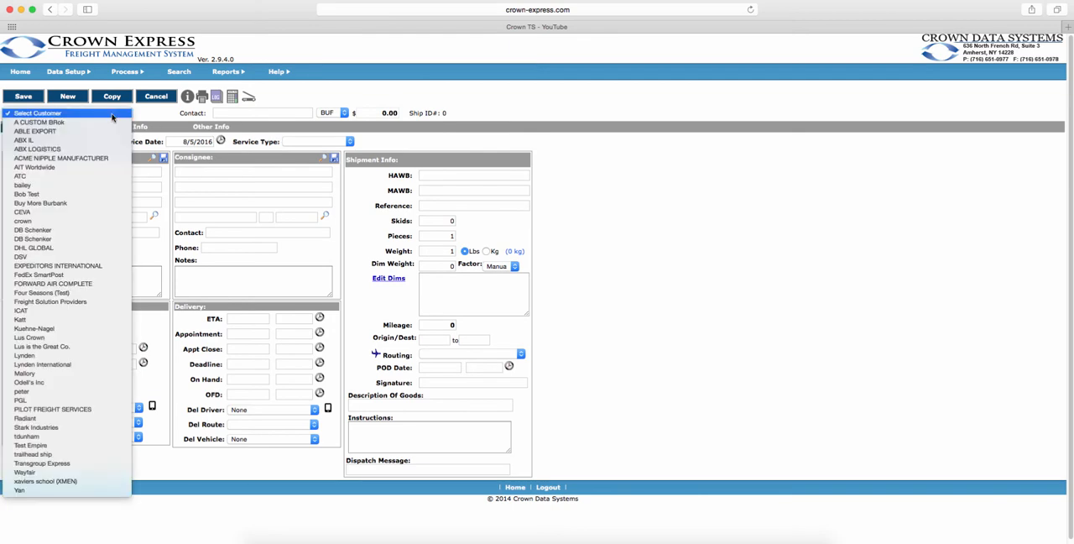
{"action": "left_click", "coordinate": [92, 131]}
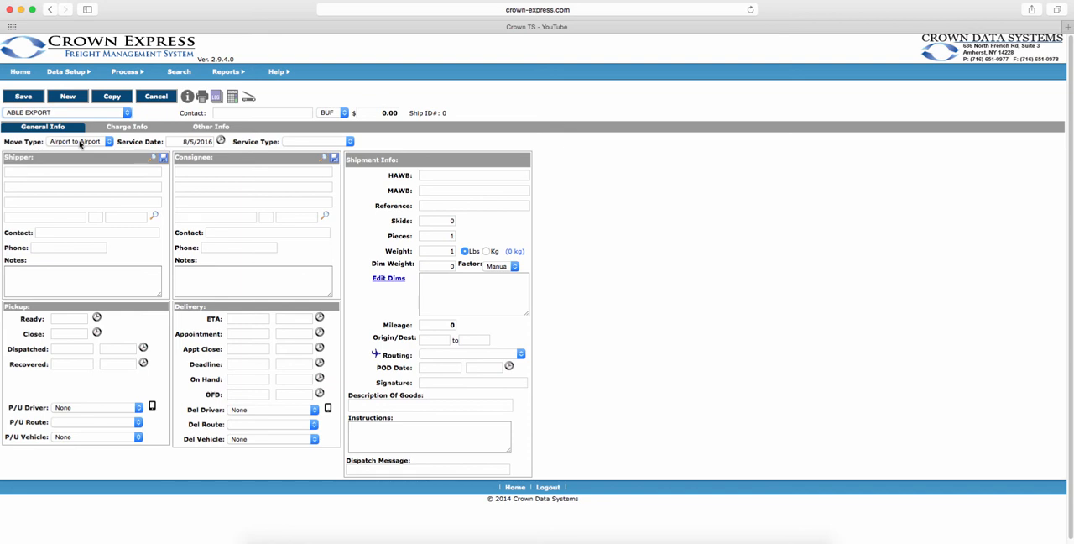
{"action": "left_click", "coordinate": [80, 143]}
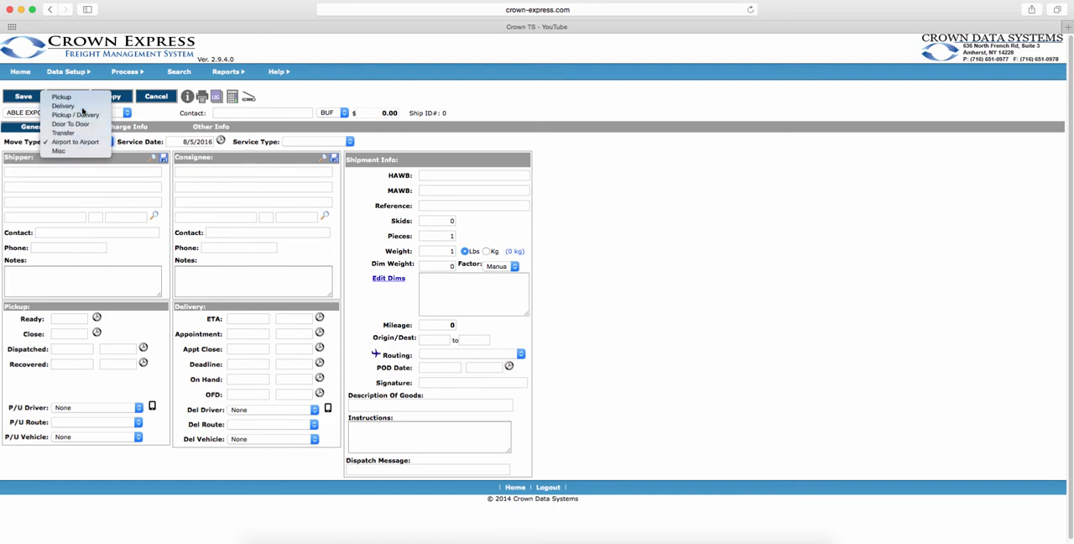
{"action": "left_click", "coordinate": [82, 108]}
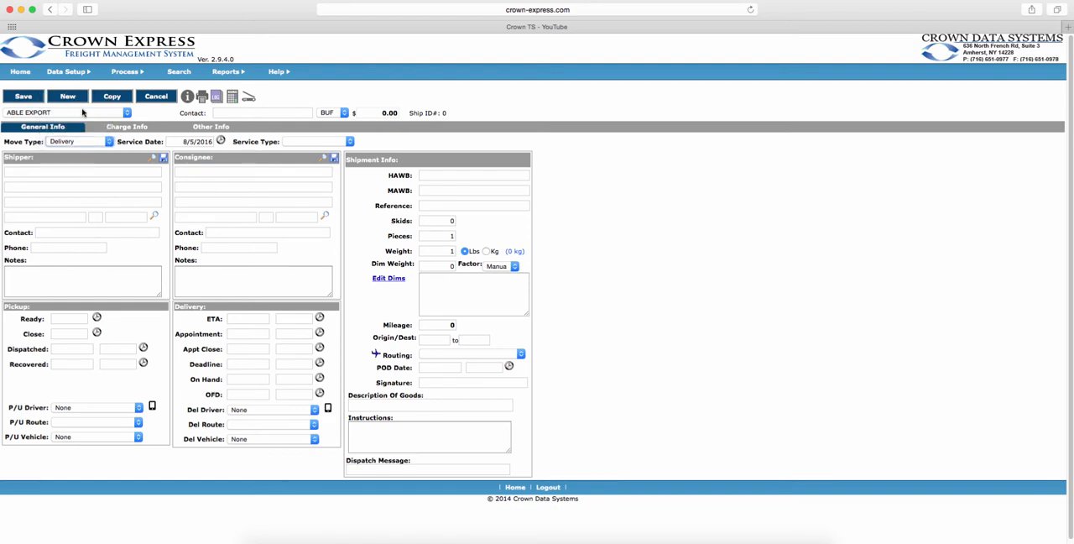
Check the service type options without choosing one, and view the customer's contact information.
{"action": "left_click", "coordinate": [322, 142]}
{"action": "left_click", "coordinate": [400, 146]}
{"action": "left_click", "coordinate": [190, 98]}
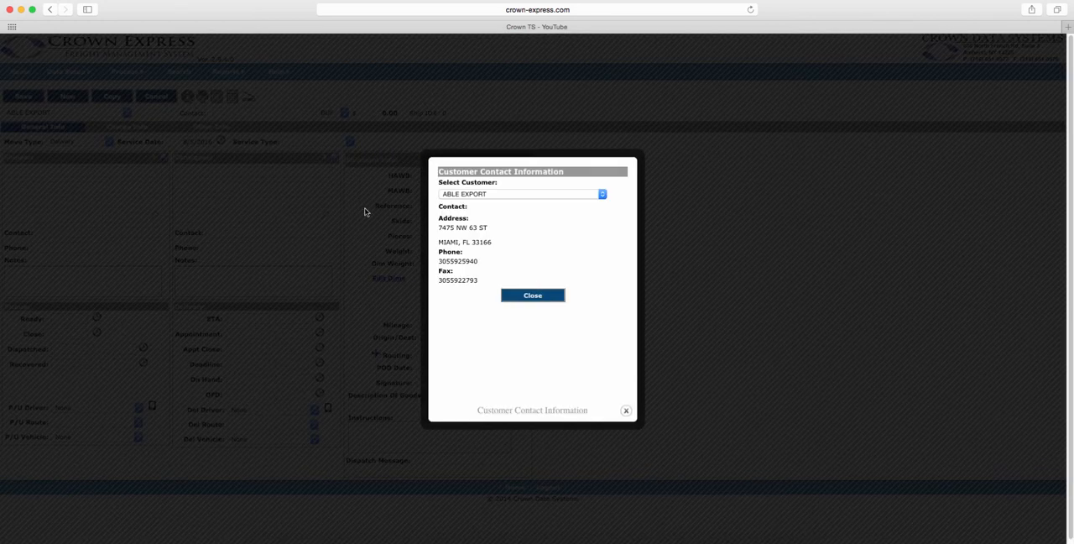
{"action": "left_click", "coordinate": [530, 297]}
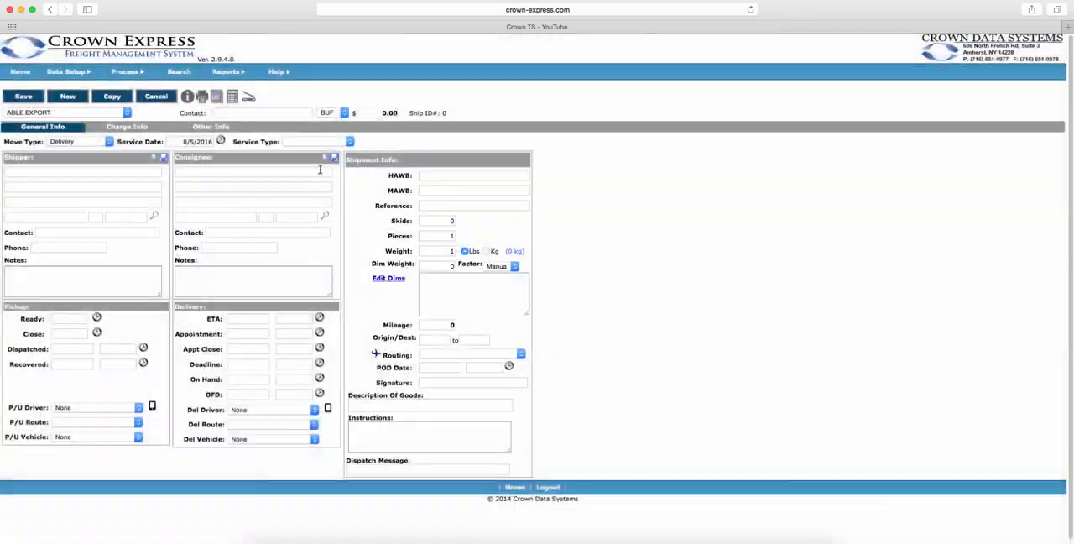
View the new shipment's document printing options and its notes, and return to the shipment form.
{"action": "left_click", "coordinate": [201, 99]}
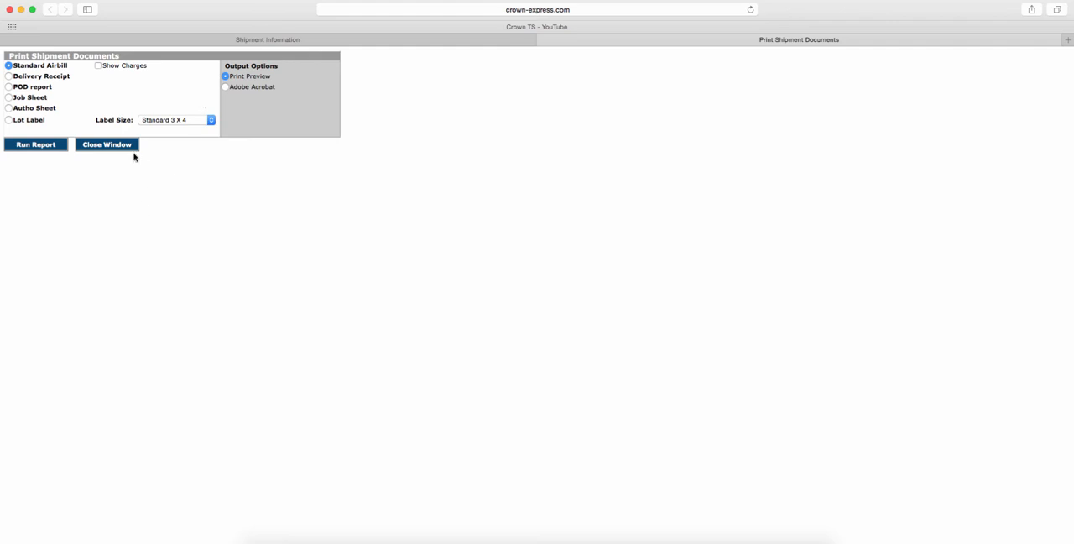
{"action": "left_click", "coordinate": [133, 149]}
{"action": "left_click", "coordinate": [221, 102]}
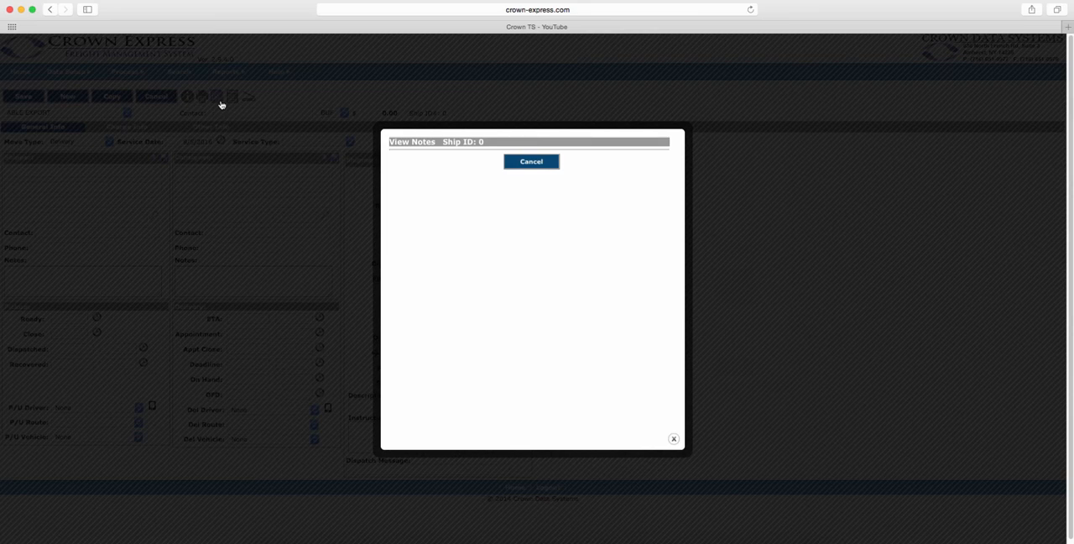
{"action": "left_click", "coordinate": [531, 161]}
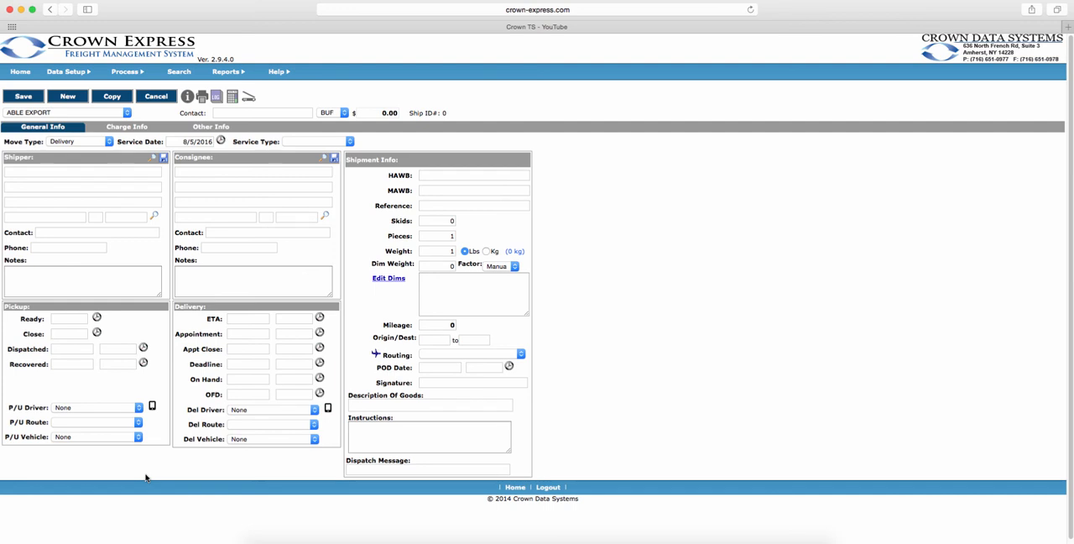
Enter Amherst Tile as the consignee with its street address and ZIP code, and save it to the address book.
{"action": "left_click", "coordinate": [233, 172]}
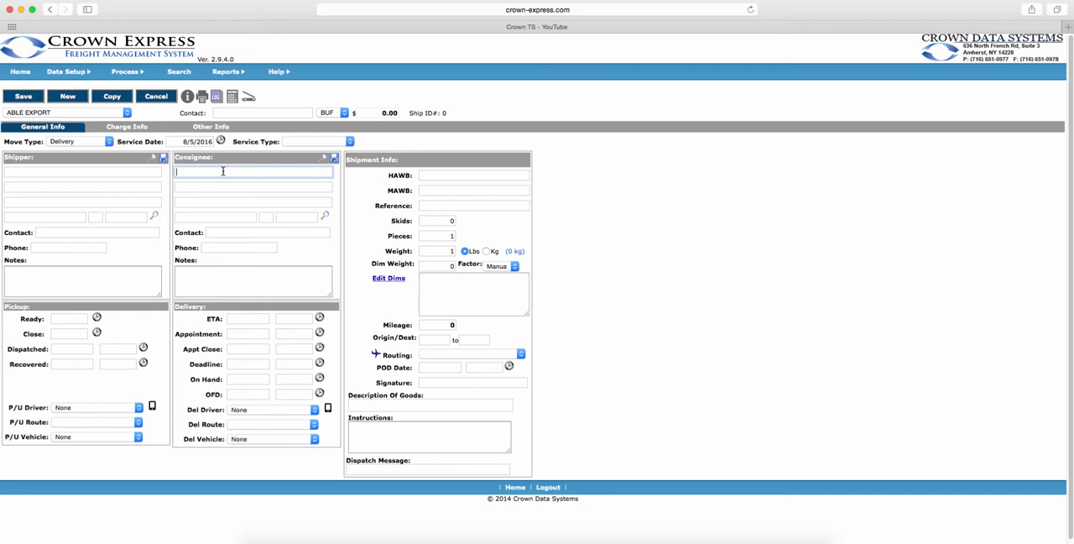
{"action": "type", "text": "Amherst Tile"}
{"action": "left_click", "coordinate": [225, 187]}
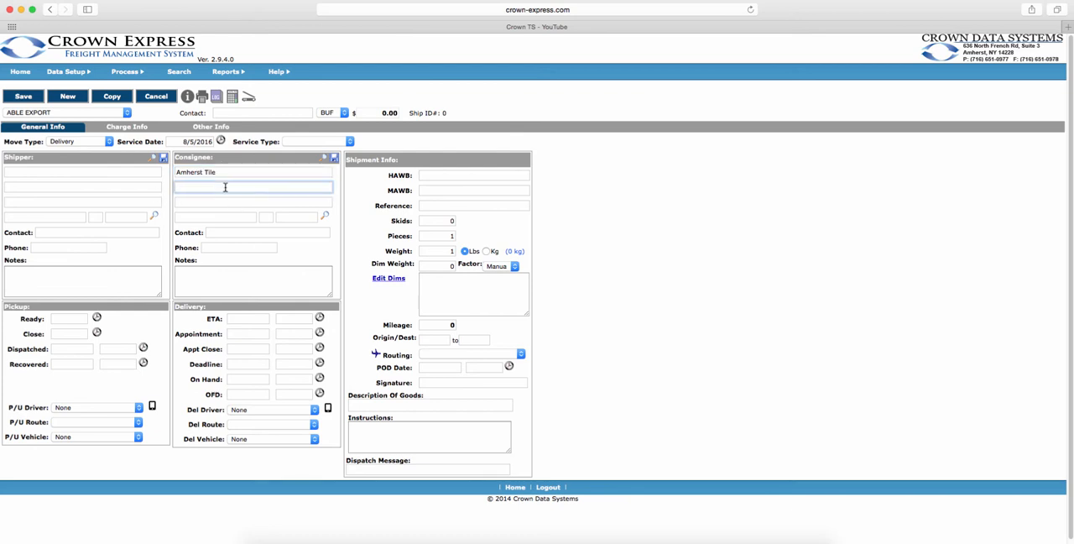
{"action": "type", "text": "281 North French Road"}
{"action": "left_click", "coordinate": [293, 216]}
{"action": "type", "text": "14228"}
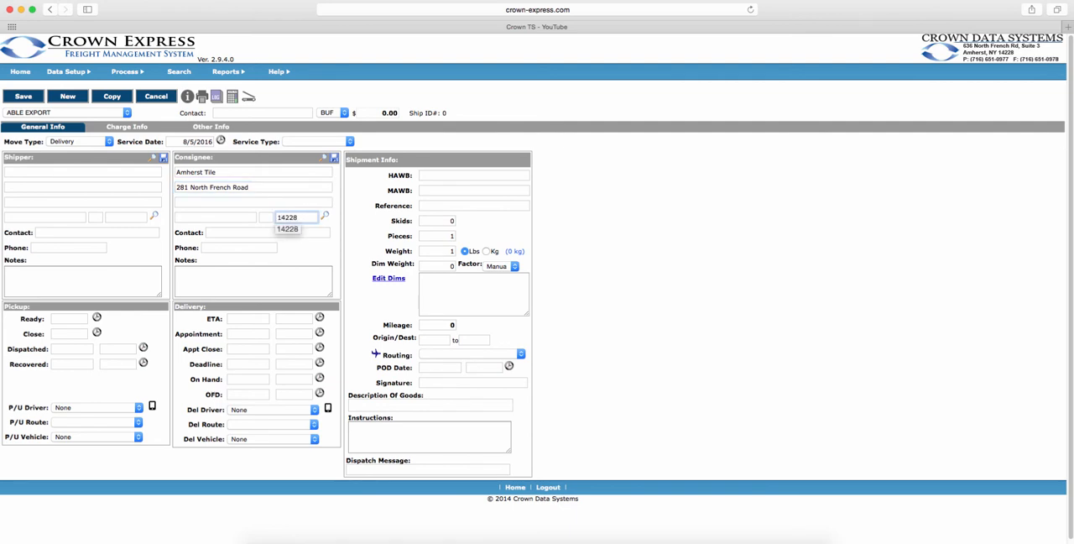
{"action": "left_click", "coordinate": [336, 225]}
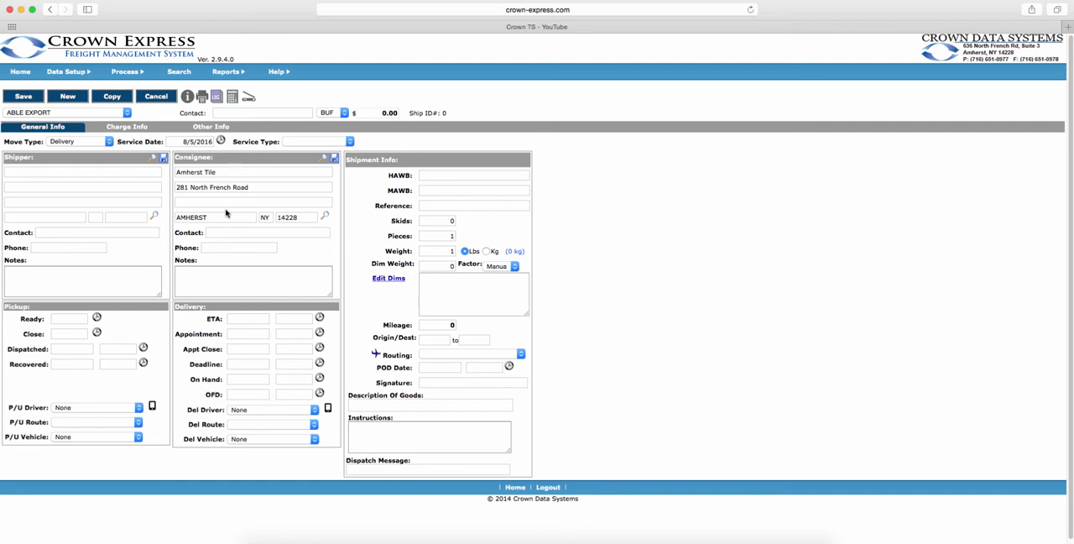
{"action": "left_click", "coordinate": [333, 160]}
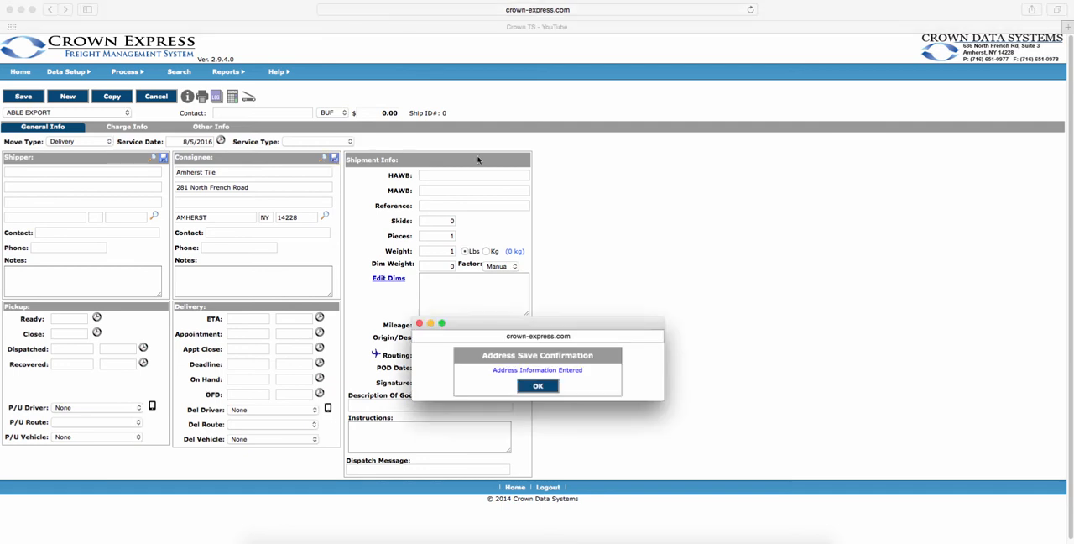
{"action": "left_click", "coordinate": [550, 387]}
Clear the consignee's name, street address and ZIP code.
{"action": "left_click", "coordinate": [238, 173]}
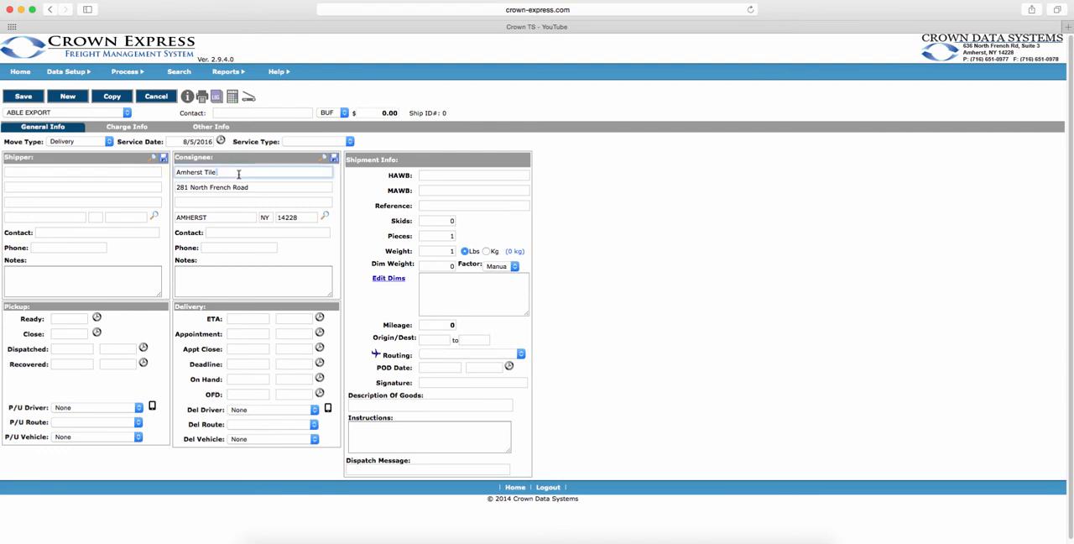
{"action": "double_click", "coordinate": [189, 172]}
{"action": "key", "text": "BackSpace"}
{"action": "left_click_drag", "start_coordinate": [202, 174], "coordinate": [174, 173]}
{"action": "key", "text": "BackSpace"}
{"action": "left_click_drag", "start_coordinate": [260, 189], "coordinate": [179, 186]}
{"action": "key", "text": "BackSpace"}
{"action": "double_click", "coordinate": [288, 217]}
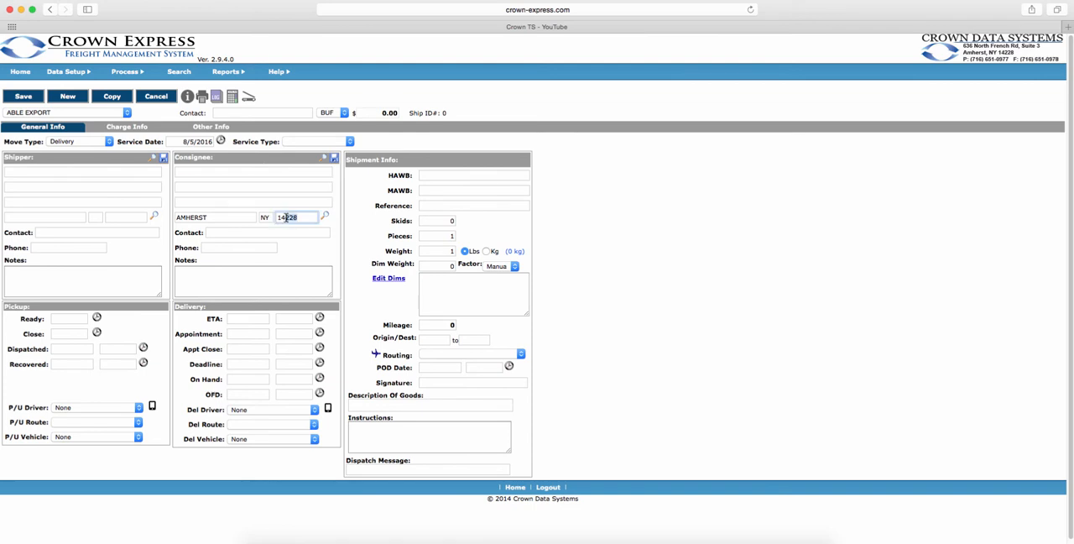
{"action": "type", "text": "1"}
Look up the saved consignee addresses starting with A and insert the Amherst Tile address into the shipment.
{"action": "left_click", "coordinate": [241, 172]}
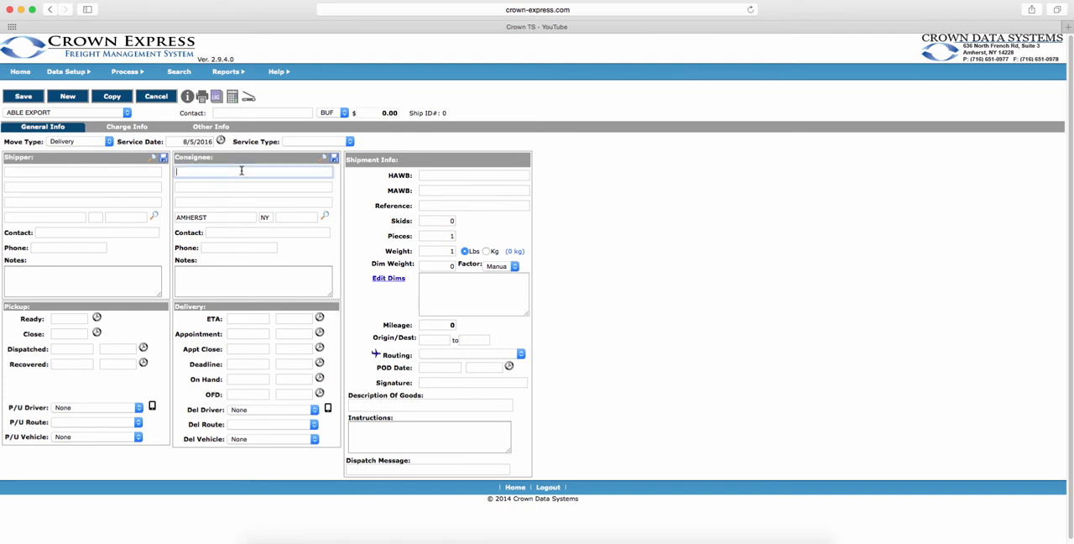
{"action": "type", "text": "A"}
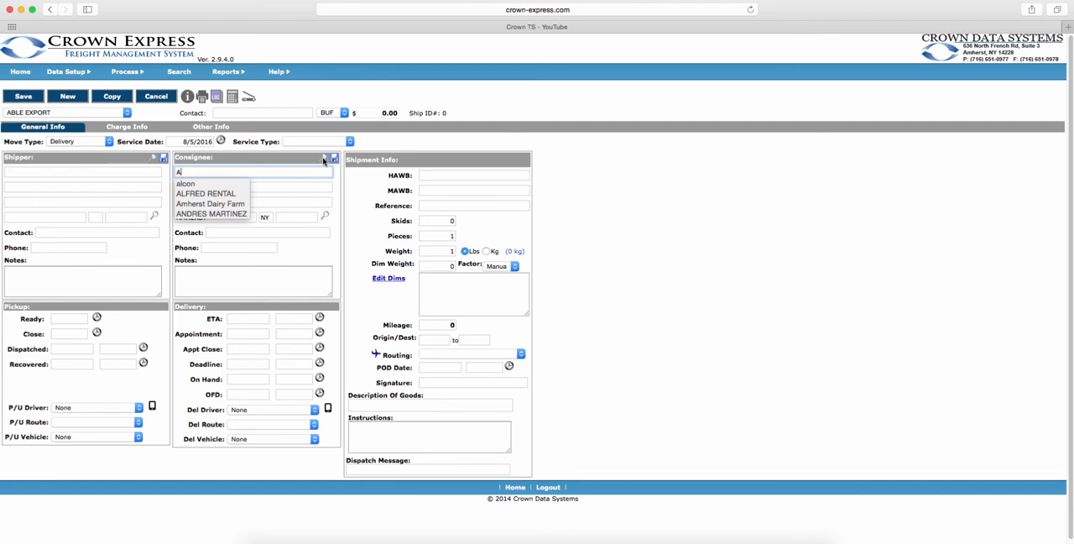
{"action": "left_click", "coordinate": [324, 160]}
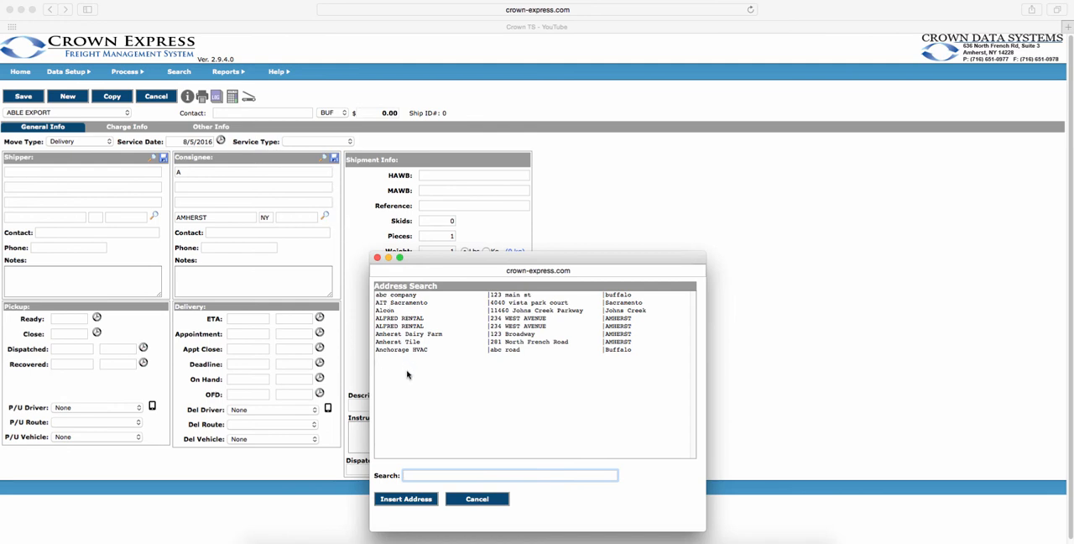
{"action": "left_click", "coordinate": [417, 342]}
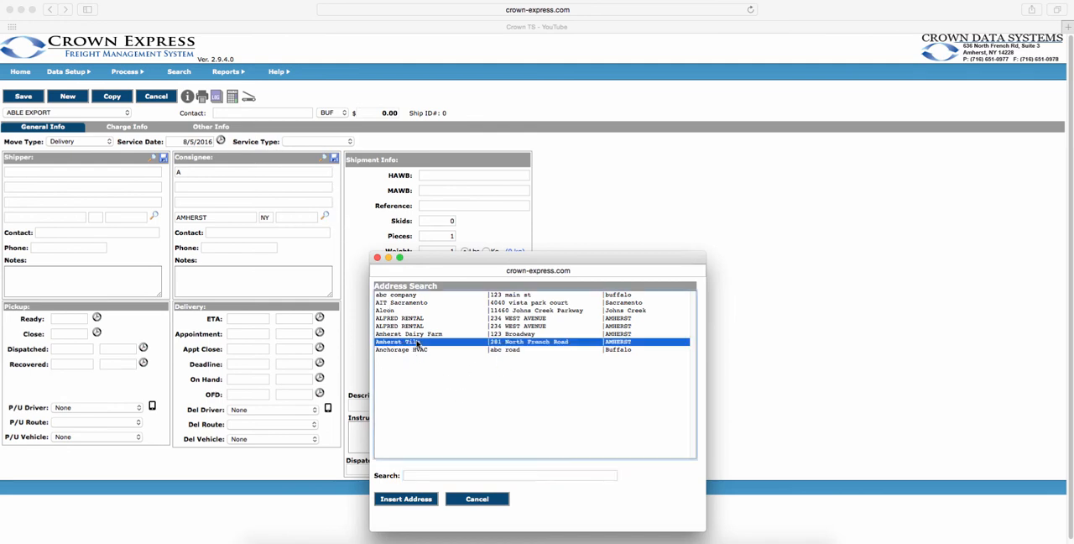
{"action": "left_click", "coordinate": [422, 499]}
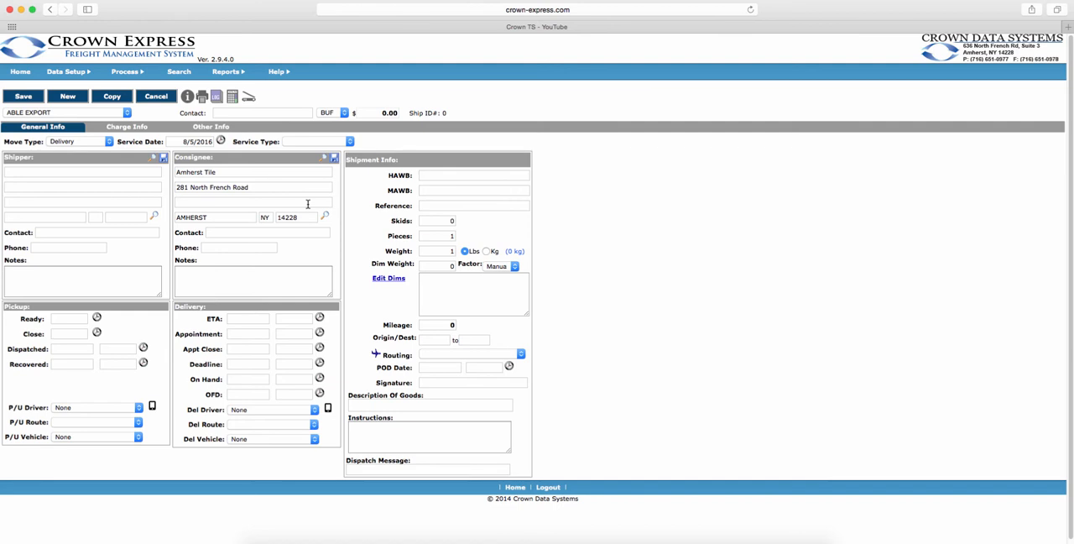
Set the delivery ETA to 08/05/2016 0700 and the deadline to 08/05/2016 1700 using the automatic time fill.
{"action": "left_click", "coordinate": [320, 318]}
{"action": "left_click", "coordinate": [320, 364]}
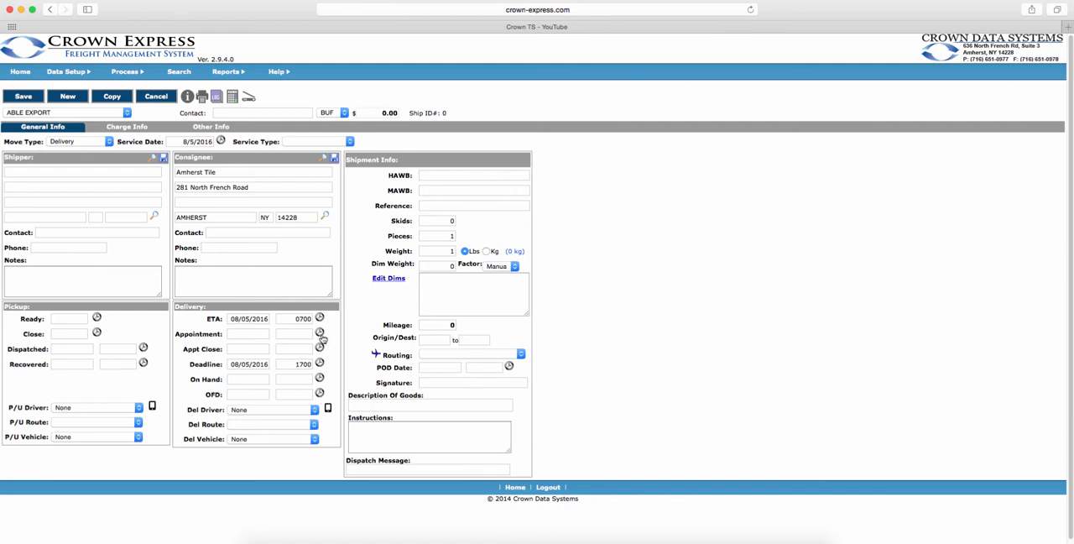
{"action": "left_click", "coordinate": [296, 319]}
Review the delivery driver list and the options for sending the delivery to a driver's MDU without sending it.
{"action": "left_click", "coordinate": [313, 410]}
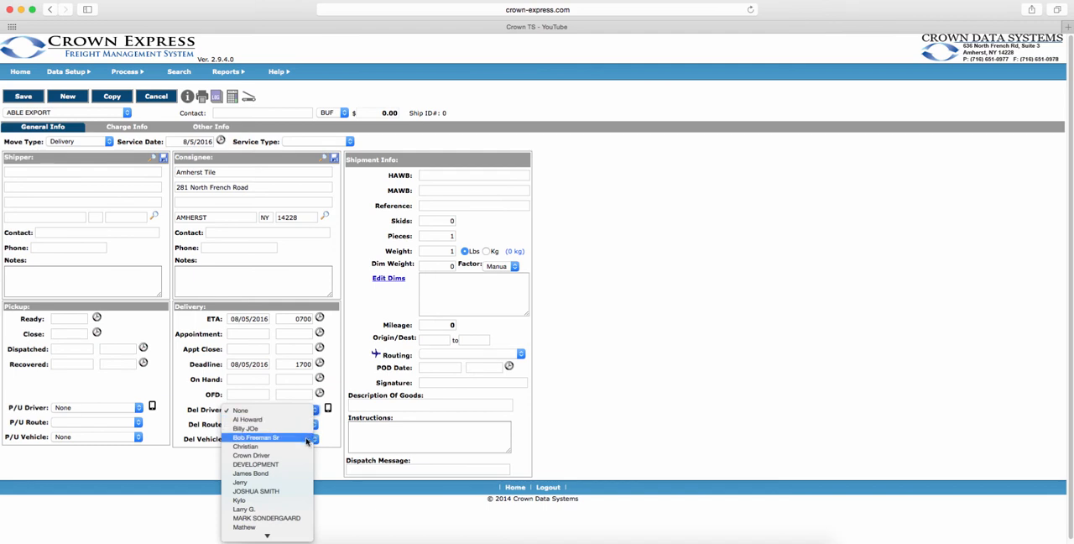
{"action": "left_click", "coordinate": [333, 430]}
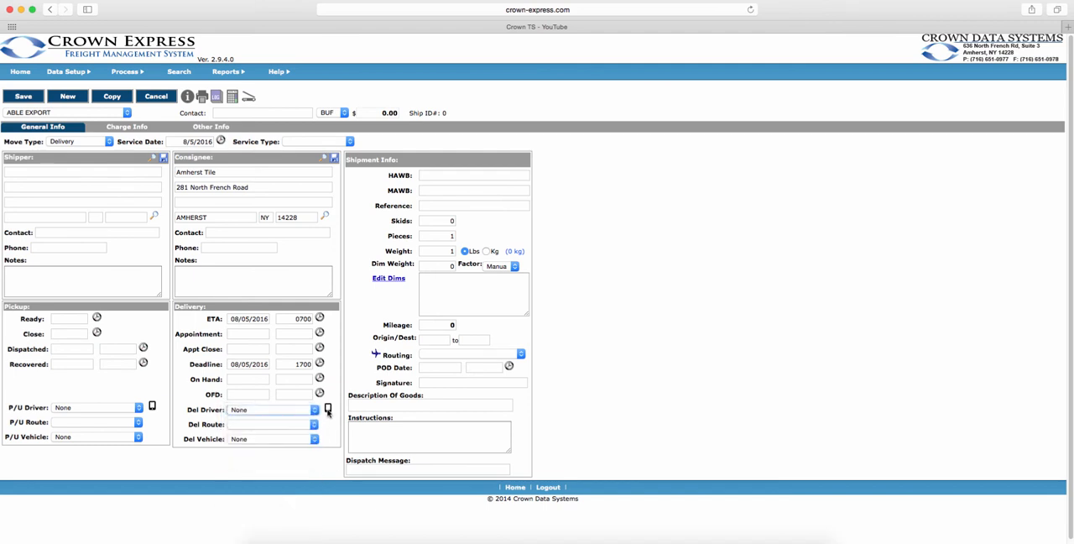
{"action": "left_click", "coordinate": [327, 409]}
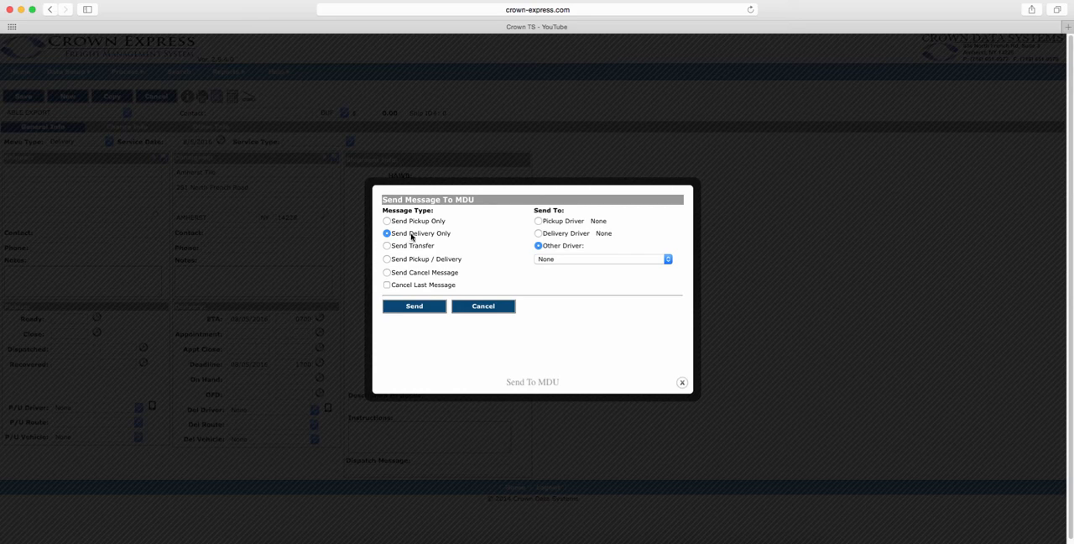
{"action": "left_click", "coordinate": [594, 259]}
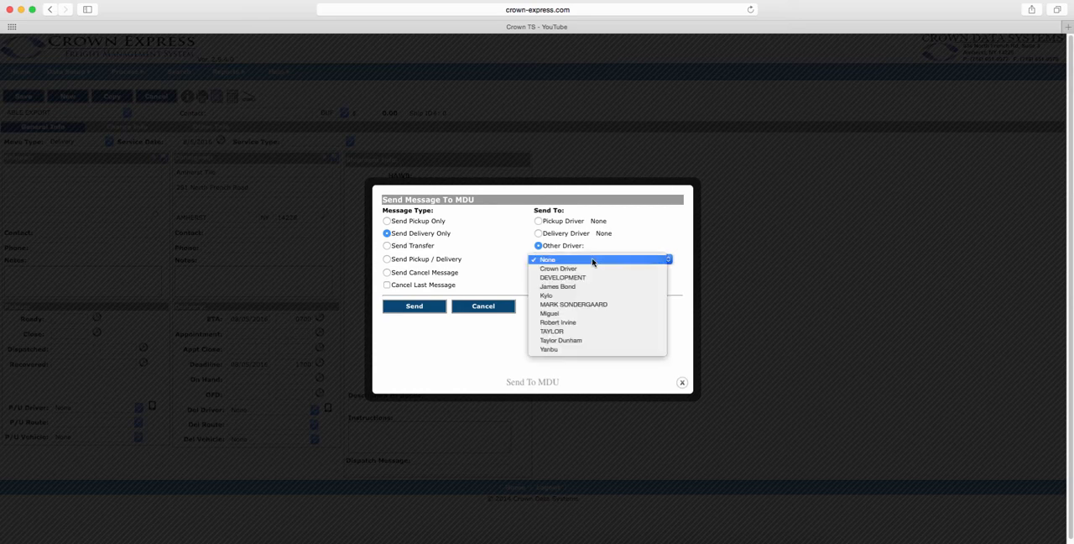
{"action": "left_click", "coordinate": [643, 241]}
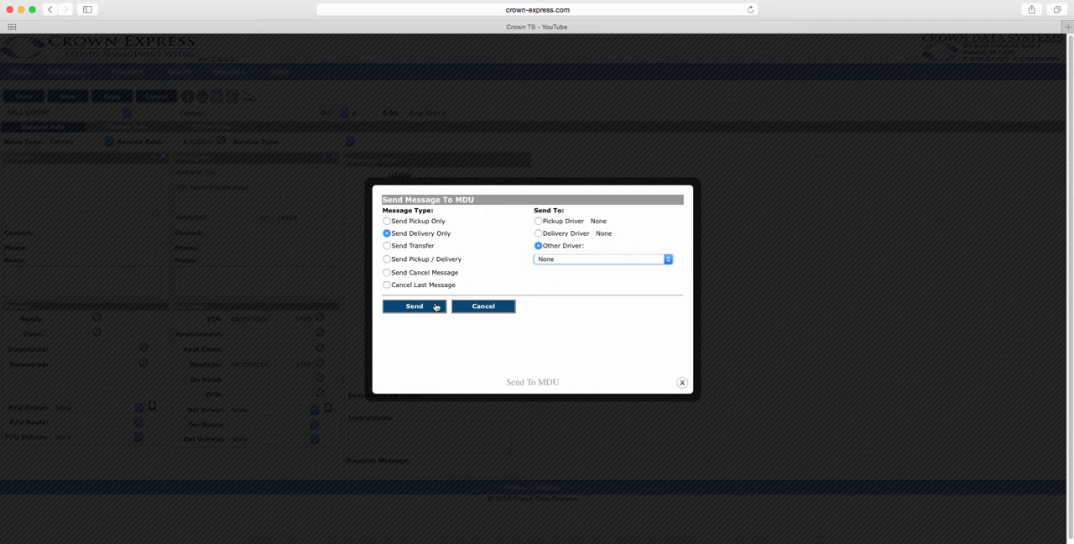
{"action": "left_click", "coordinate": [483, 306]}
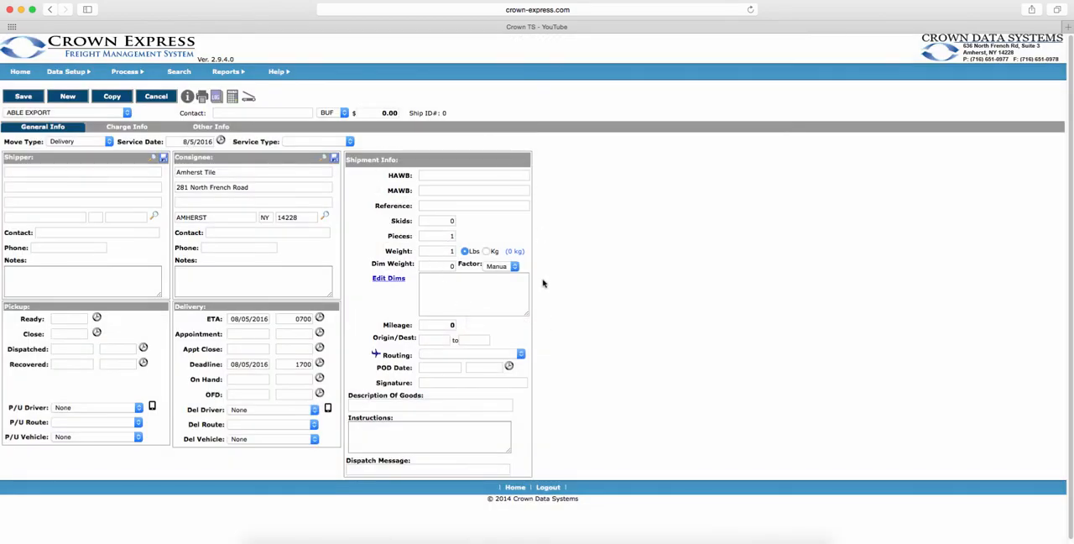
Enter AM14228 as the shipment's HAWB.
{"action": "left_click", "coordinate": [477, 174]}
{"action": "type", "text": "Amhesrt"}
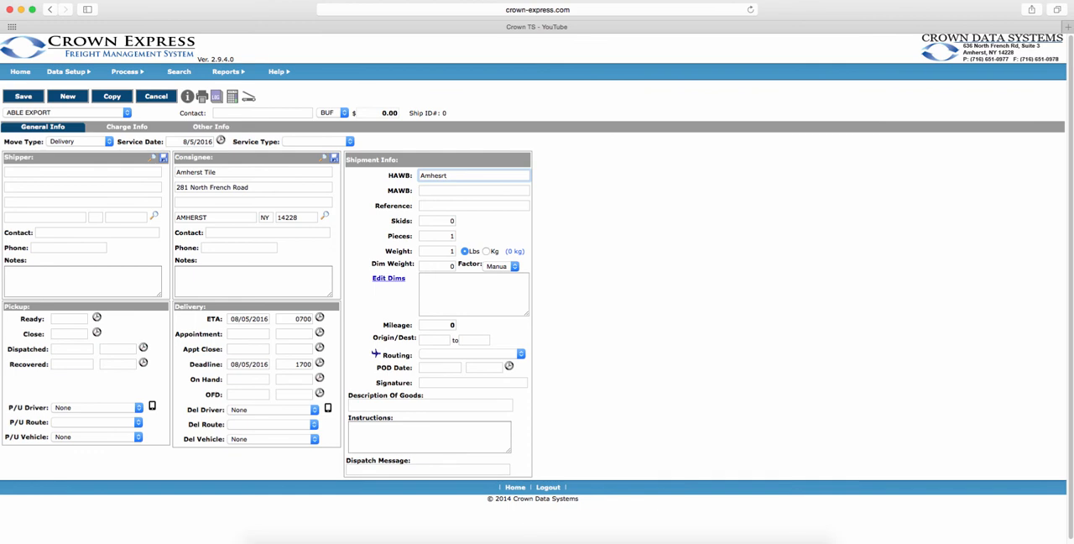
{"action": "key", "text": "BackSpace"}
{"action": "key", "text": "BackSpace"}
{"action": "key", "text": "BackSpace"}
{"action": "key", "text": "BackSpace"}
{"action": "key", "text": "BackSpace"}
{"action": "key", "text": "BackSpace"}
{"action": "key", "text": "BackSpace"}
{"action": "type", "text": "AM14228"}
Enter ref1 and ref2 as comma-separated references for the shipment.
{"action": "left_click", "coordinate": [495, 206]}
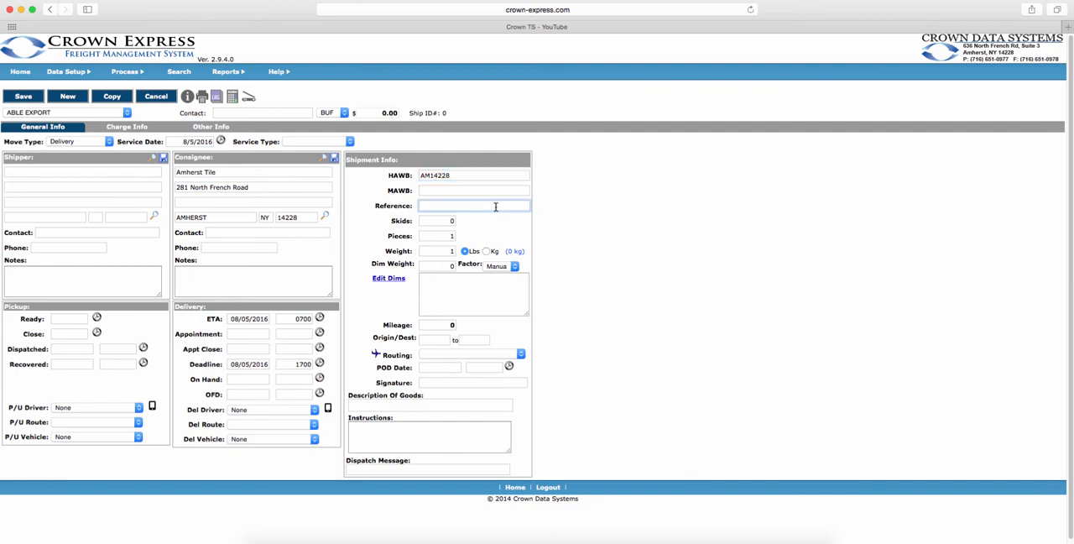
{"action": "type", "text": "ref1,ref2,"}
Set the shipment's pieces to 2, its weight to 150 lbs and the dim factor to 194.
{"action": "left_click", "coordinate": [455, 234]}
{"action": "type", "text": "2"}
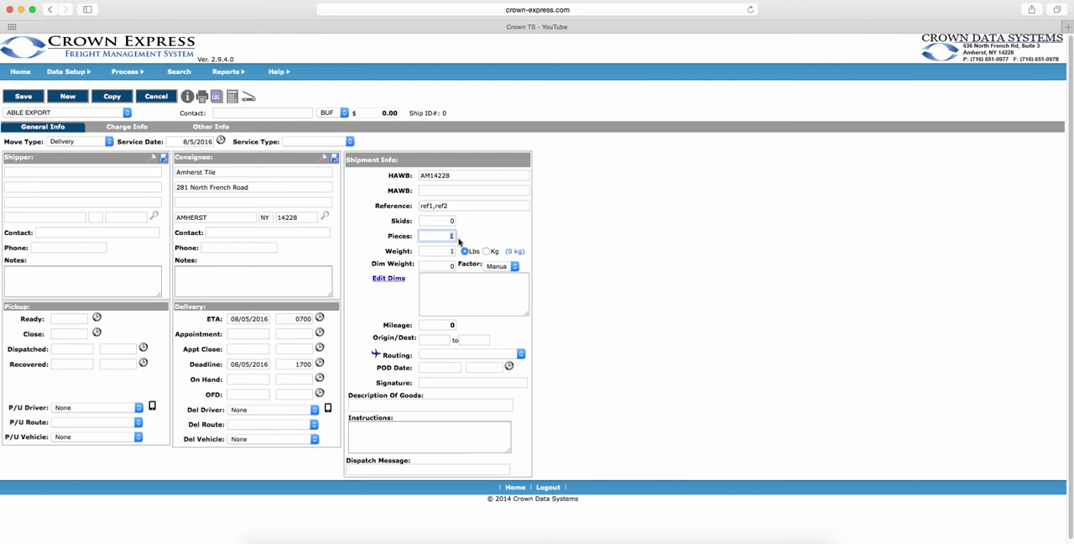
{"action": "left_click", "coordinate": [454, 249]}
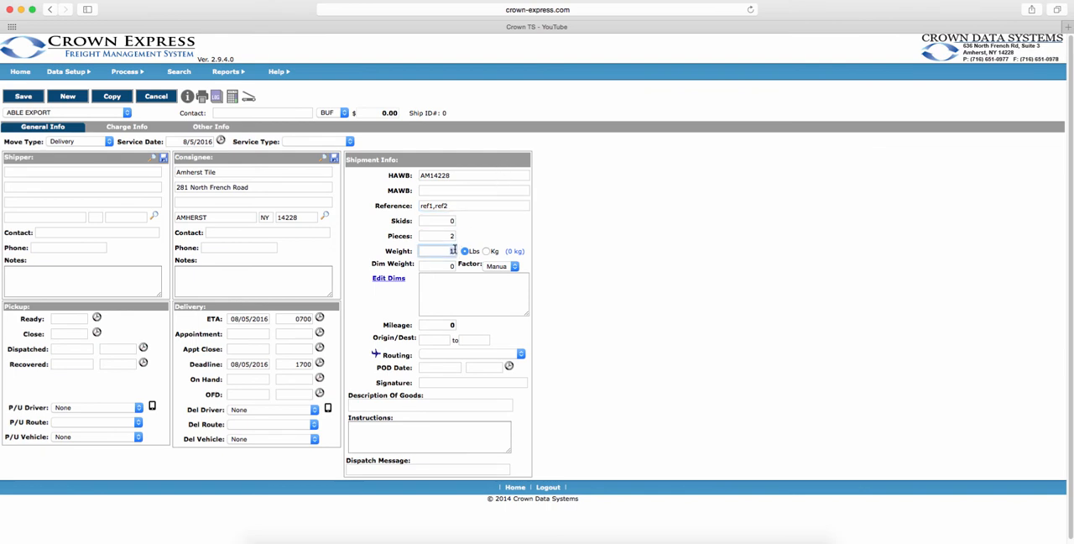
{"action": "type", "text": "15"}
{"action": "key", "text": "Tab"}
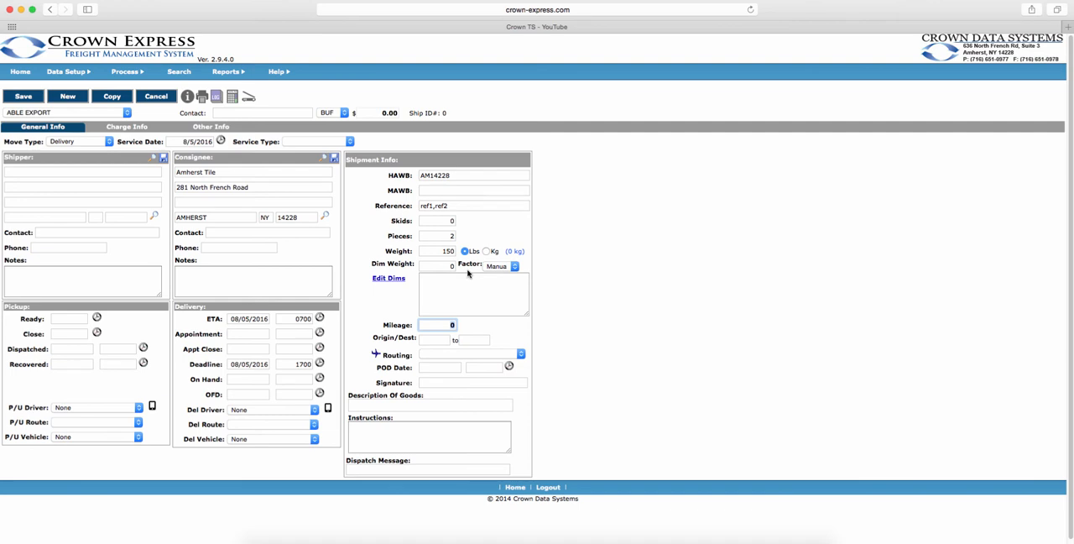
{"action": "left_click", "coordinate": [511, 268]}
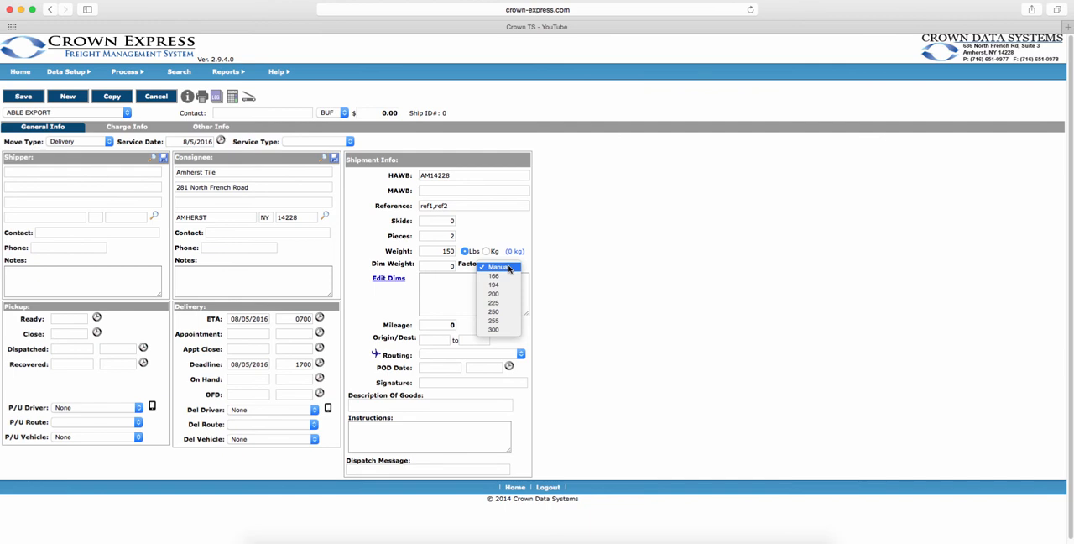
{"action": "left_click", "coordinate": [495, 285]}
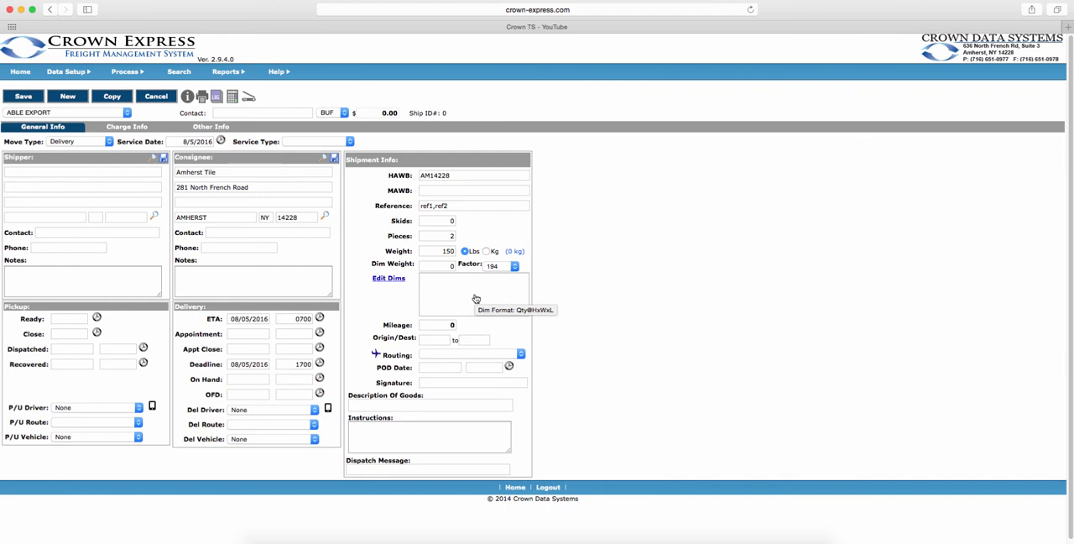
Add two shipment dimension lines, each with quantity 1, length 10, width 10 and height 15, and save them.
{"action": "left_click", "coordinate": [387, 280]}
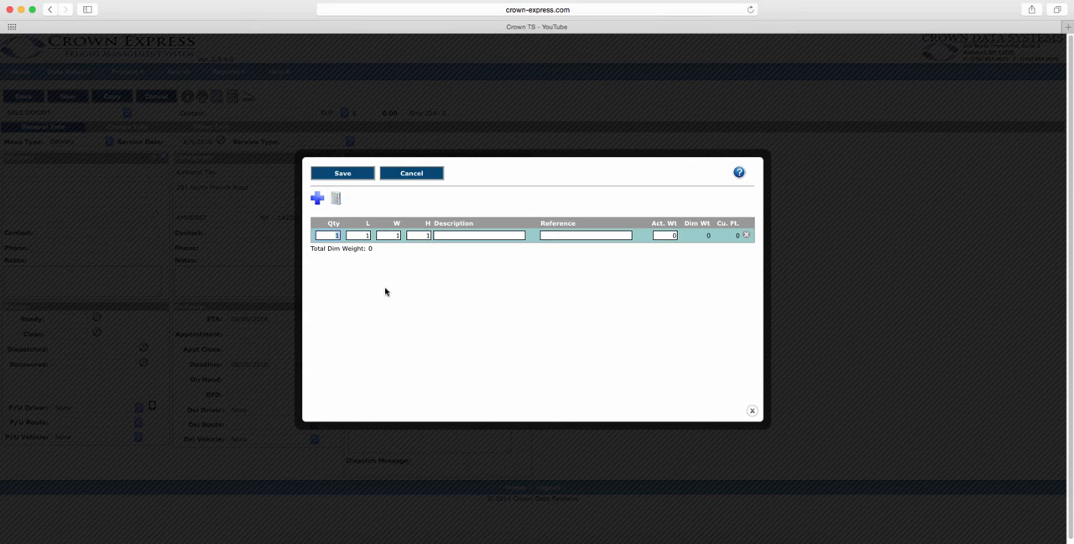
{"action": "left_click", "coordinate": [369, 238]}
{"action": "type", "text": "0"}
{"action": "key", "text": "Tab"}
{"action": "type", "text": "10"}
{"action": "left_click", "coordinate": [319, 197]}
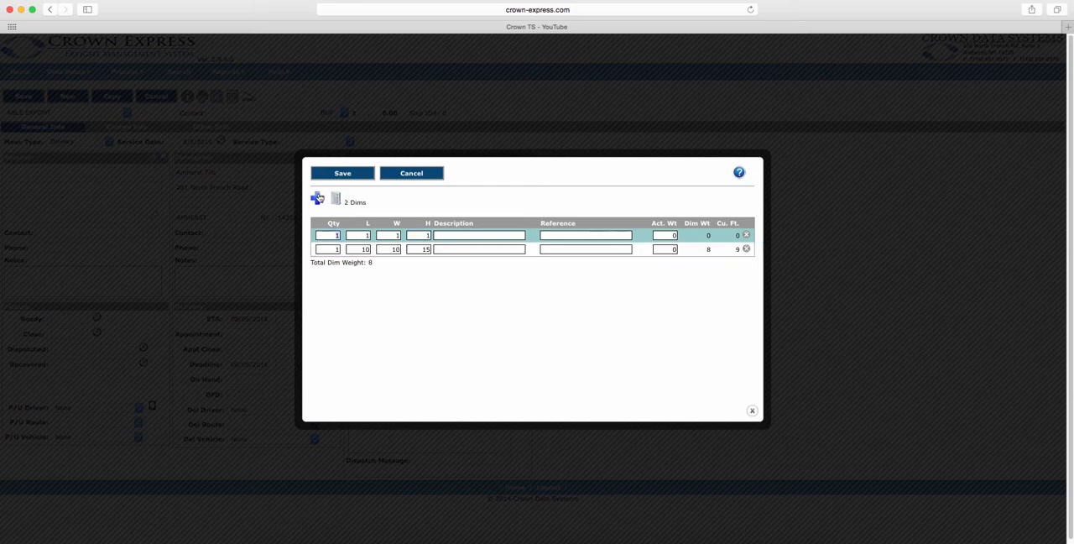
{"action": "left_click", "coordinate": [373, 235]}
{"action": "left_click", "coordinate": [337, 202]}
{"action": "left_click", "coordinate": [343, 174]}
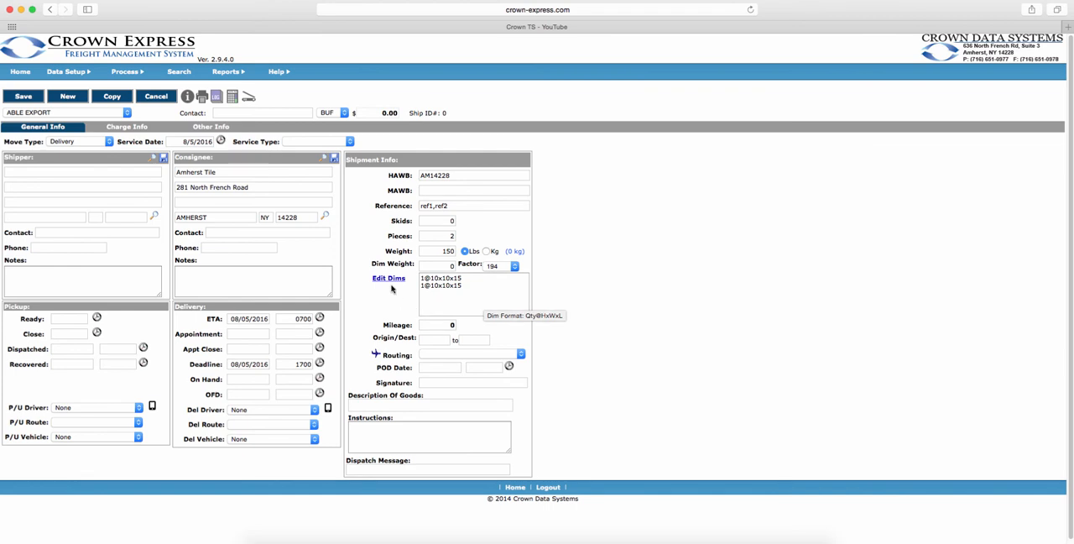
Remove the shipment's dimension lines and save the empty dimension list.
{"action": "left_click", "coordinate": [388, 279]}
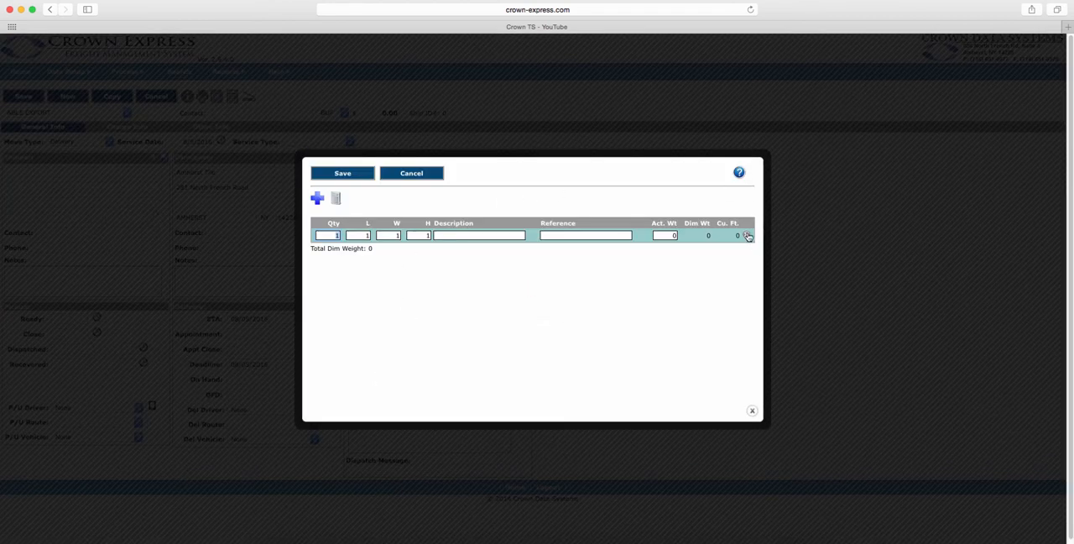
{"action": "left_click", "coordinate": [747, 237]}
{"action": "left_click", "coordinate": [355, 174]}
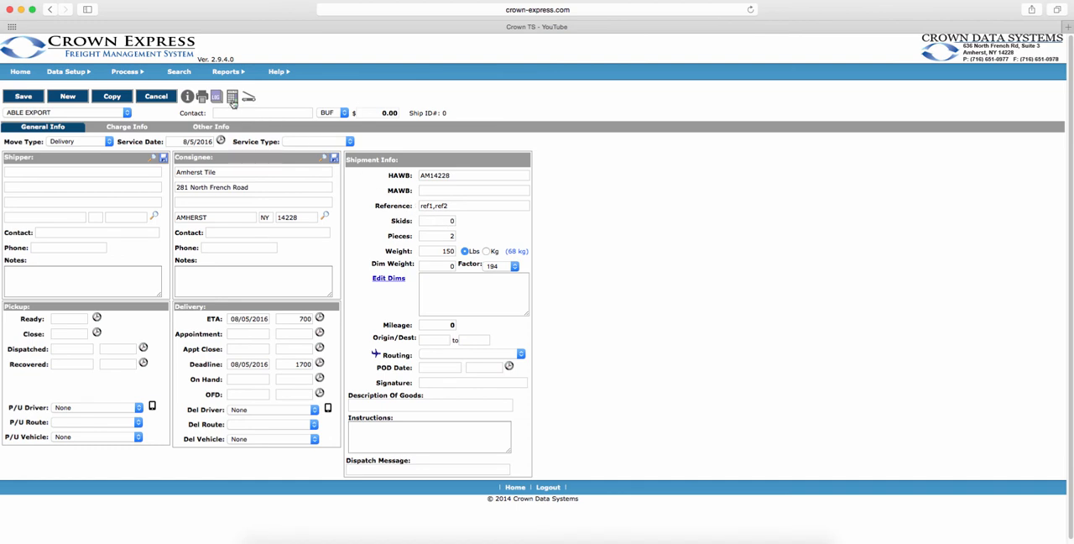
Calculate the shipment's charges and check the available pickup drivers without assigning one.
{"action": "left_click", "coordinate": [233, 98]}
{"action": "left_click", "coordinate": [139, 408]}
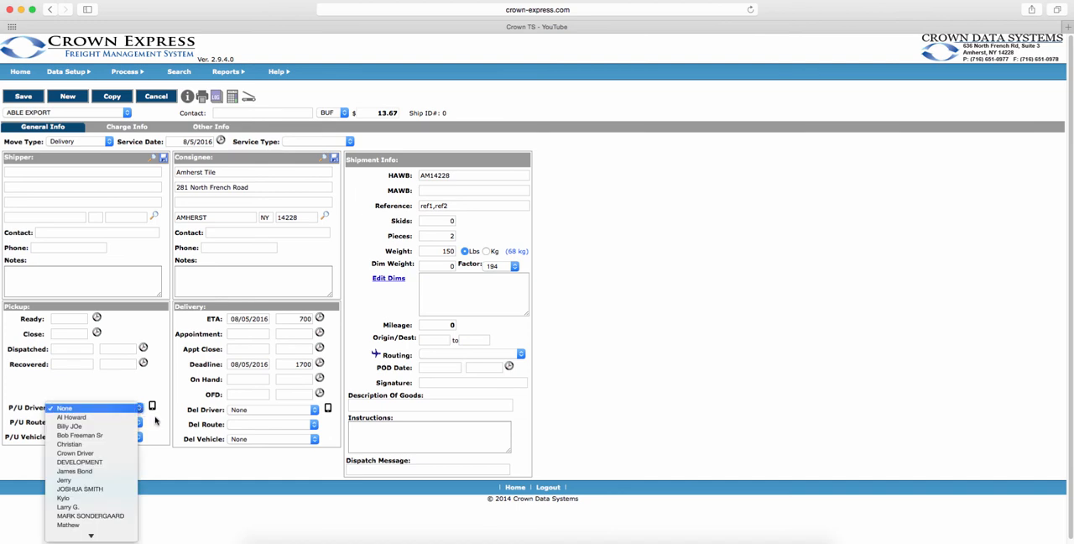
{"action": "left_click", "coordinate": [160, 424]}
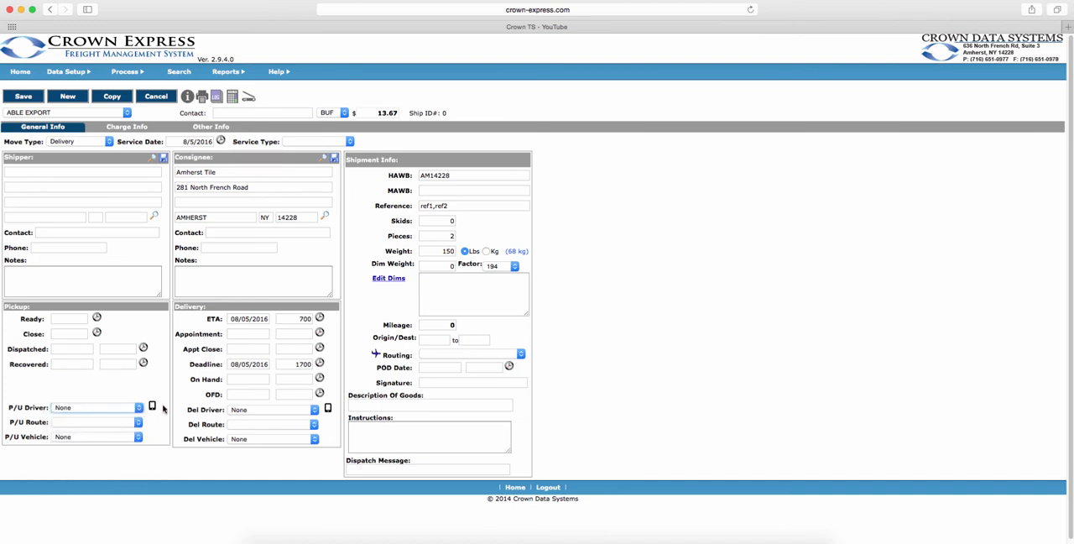
Override the delivery charge with No Calc and a base amount of 20.67, and recalculate the shipment total.
{"action": "left_click", "coordinate": [143, 129]}
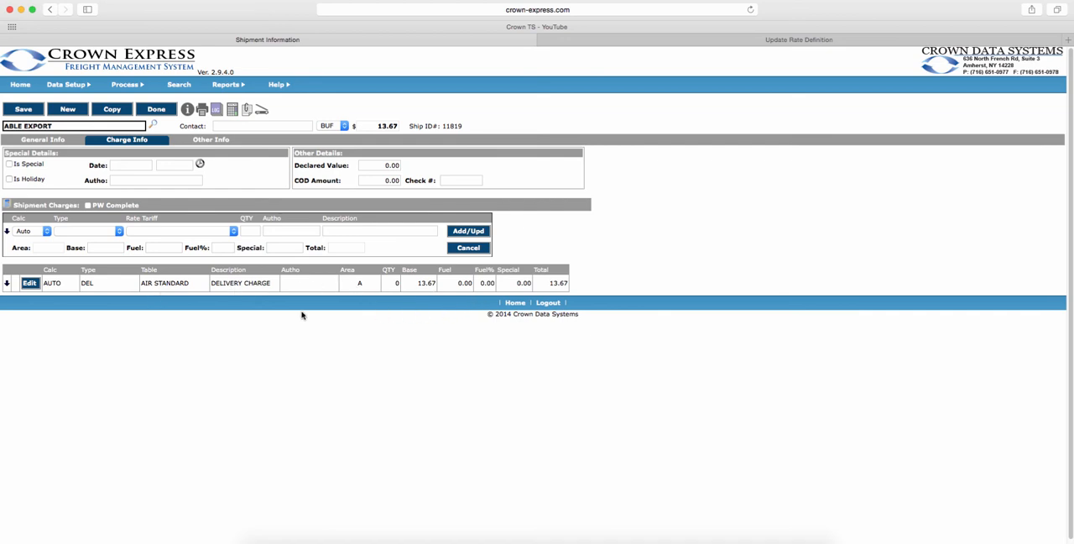
{"action": "left_click", "coordinate": [30, 284]}
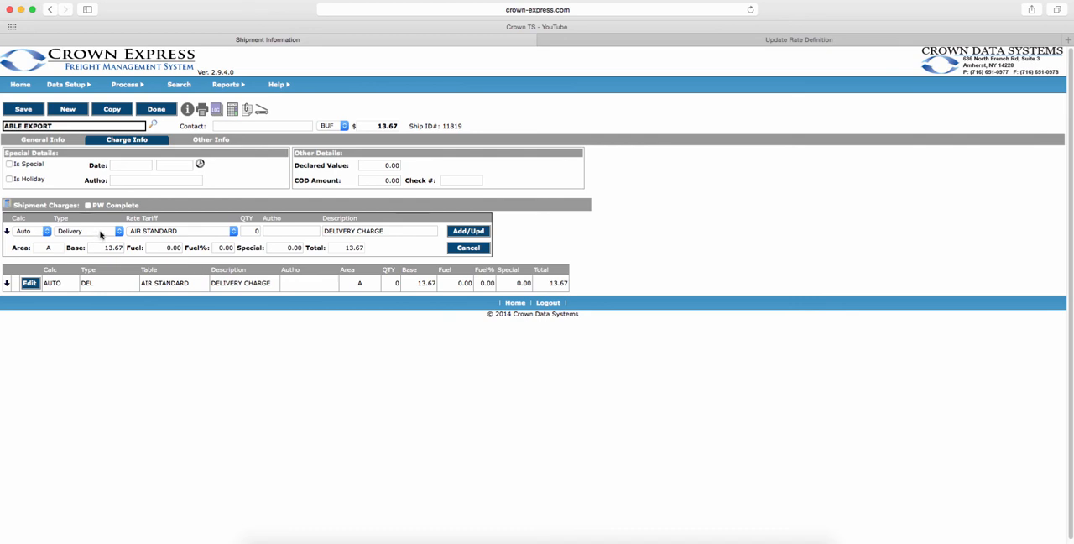
{"action": "left_click", "coordinate": [41, 232]}
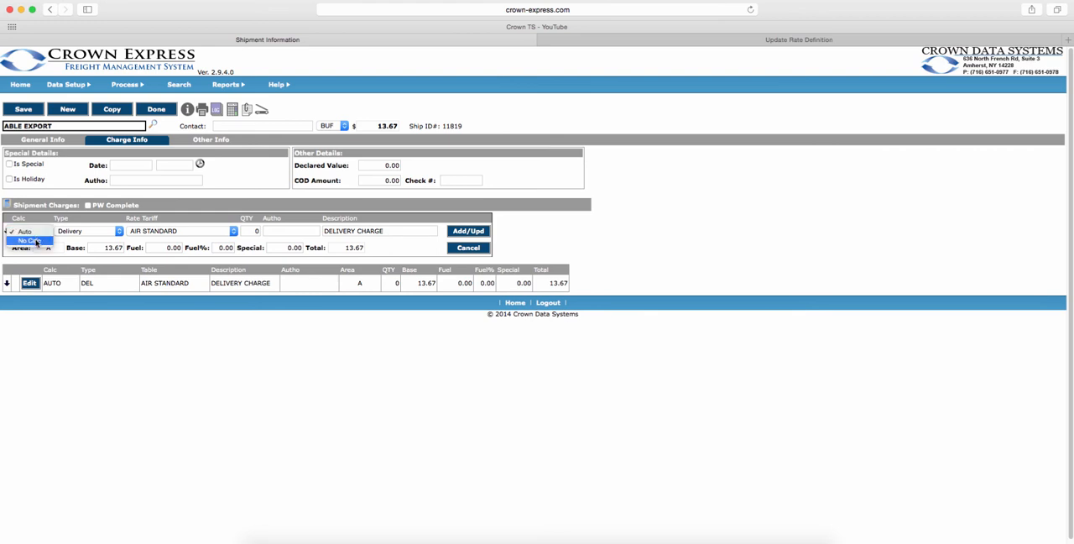
{"action": "left_click", "coordinate": [36, 241]}
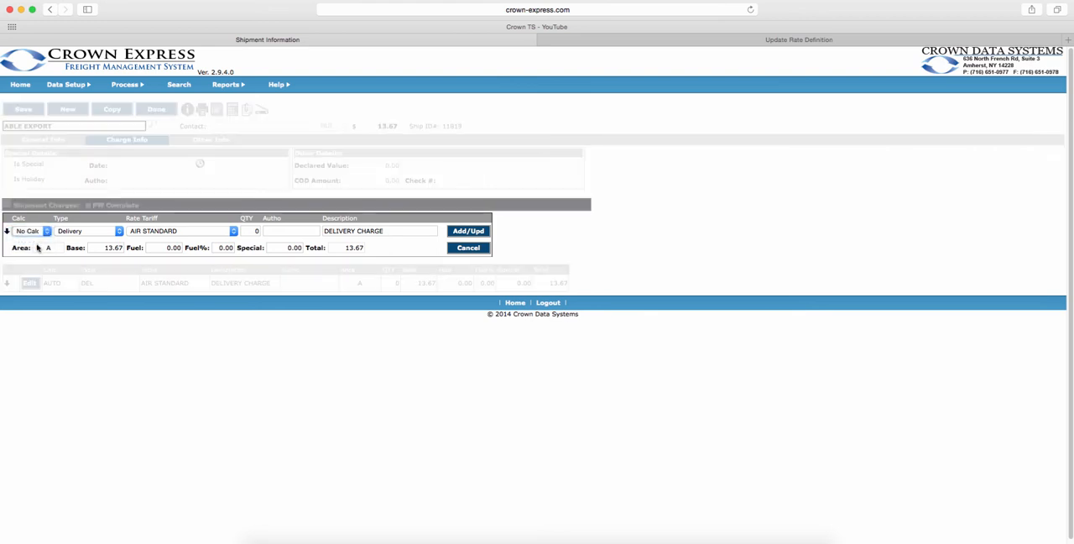
{"action": "left_click", "coordinate": [104, 248]}
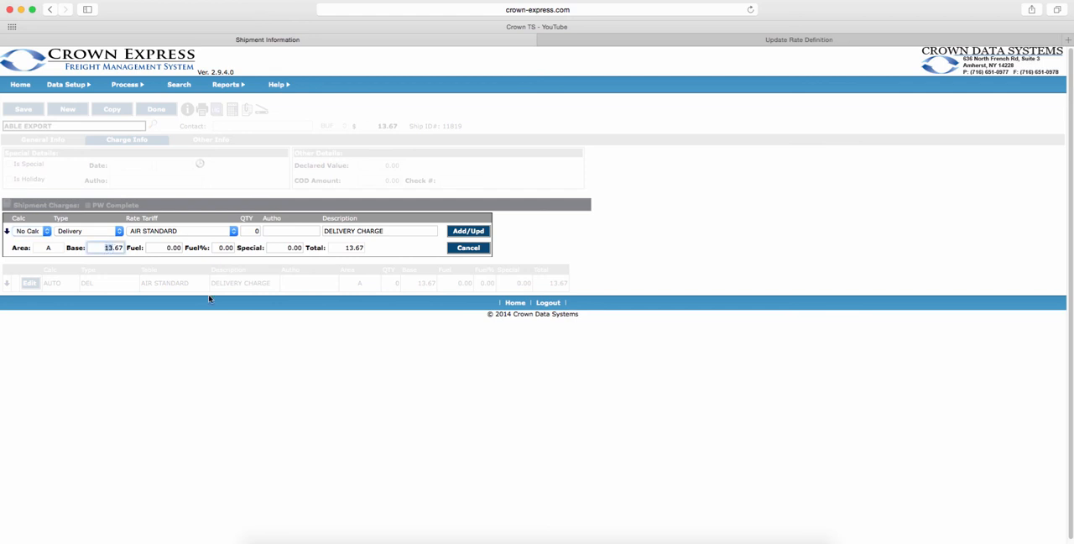
{"action": "type", "text": "20"}
{"action": "left_click", "coordinate": [468, 230]}
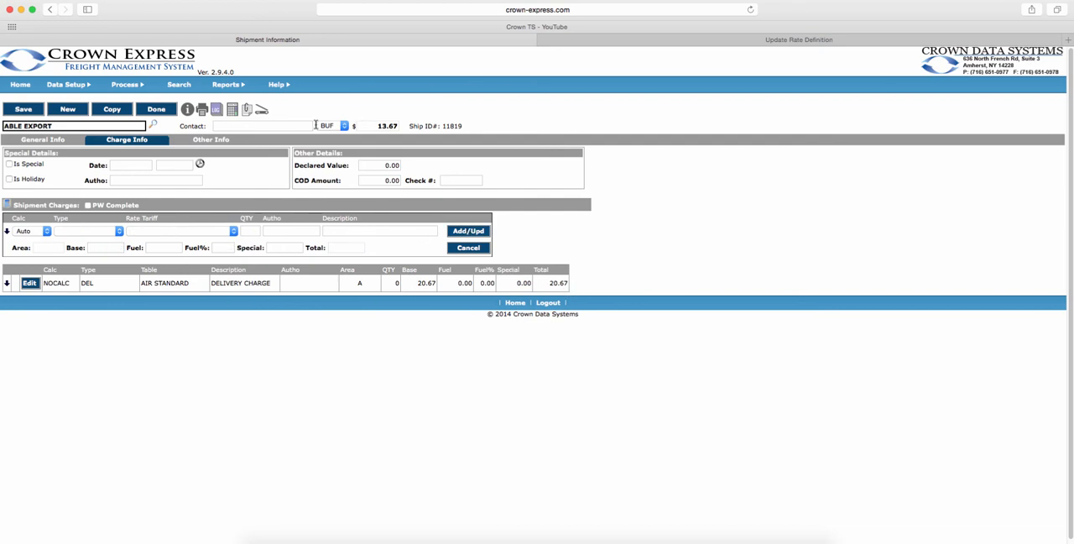
{"action": "left_click", "coordinate": [232, 109]}
Return the delivery charge to Auto calculation, update it and recalculate the shipment's charges.
{"action": "left_click", "coordinate": [30, 284]}
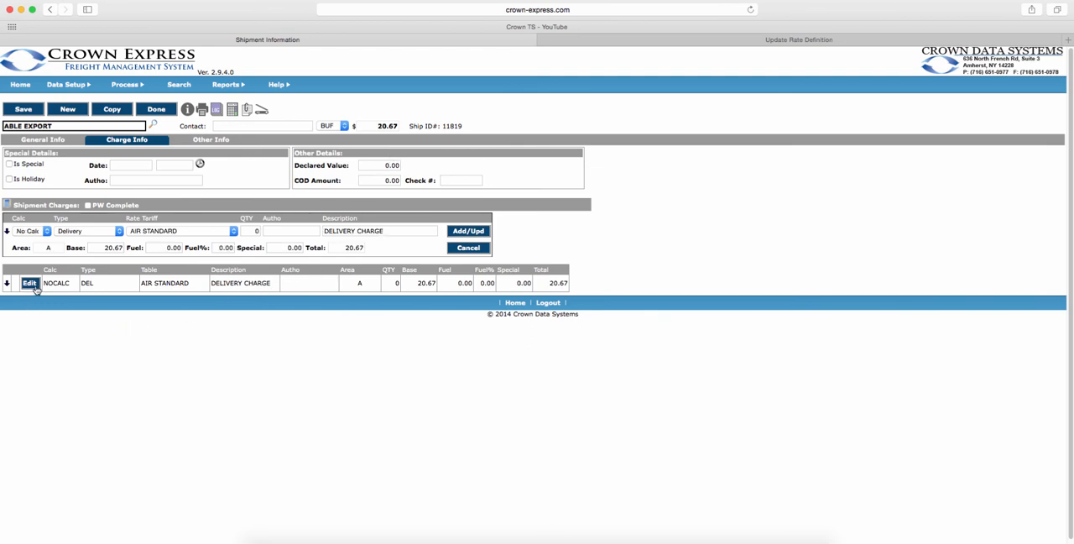
{"action": "left_click", "coordinate": [46, 234]}
{"action": "left_click", "coordinate": [25, 222]}
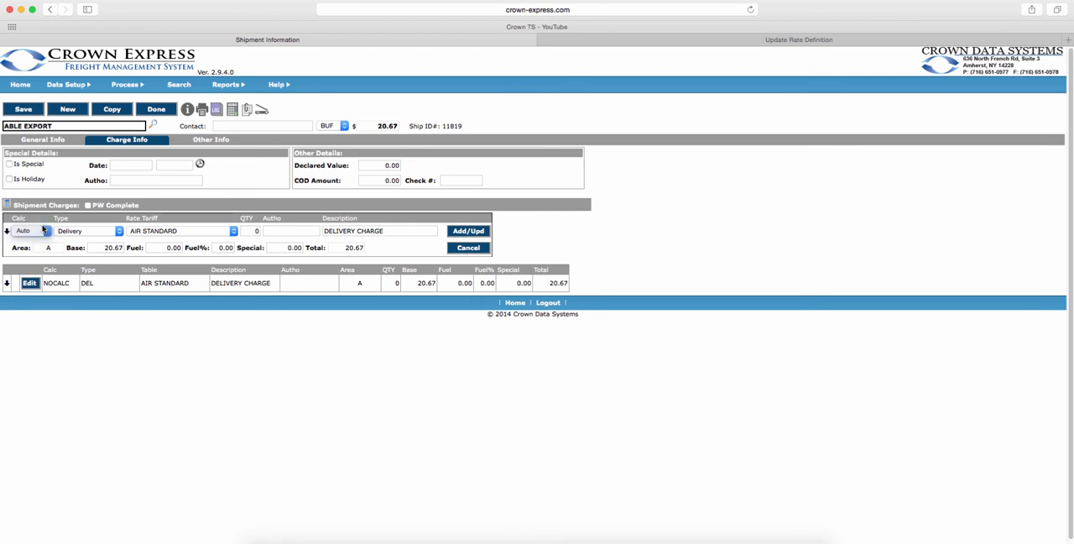
{"action": "left_click", "coordinate": [482, 233]}
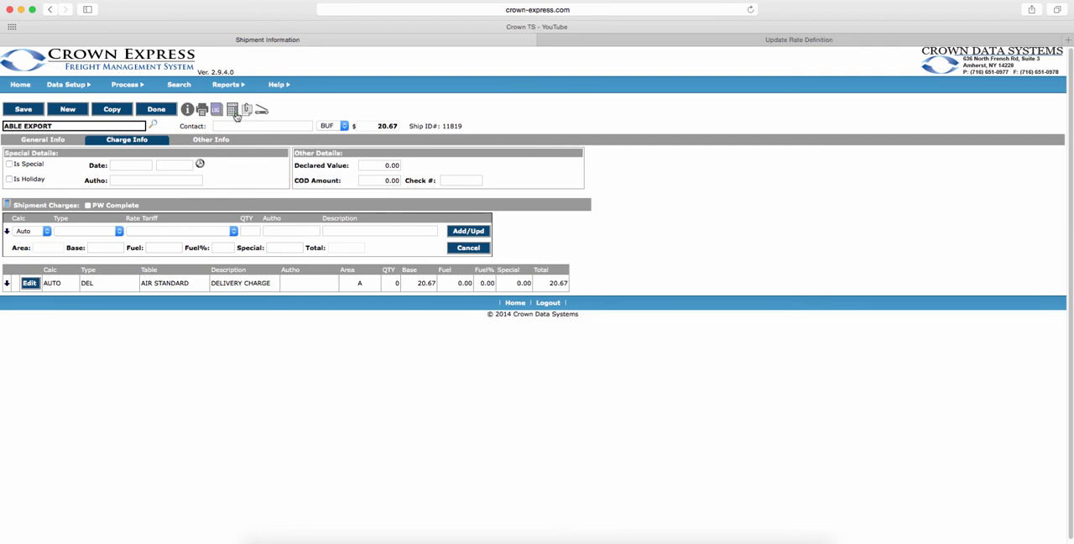
{"action": "left_click", "coordinate": [236, 113]}
Add a surcharge with the LIFTGATE SERVICE rate tariff and recalculate the shipment's charges.
{"action": "left_click", "coordinate": [70, 232]}
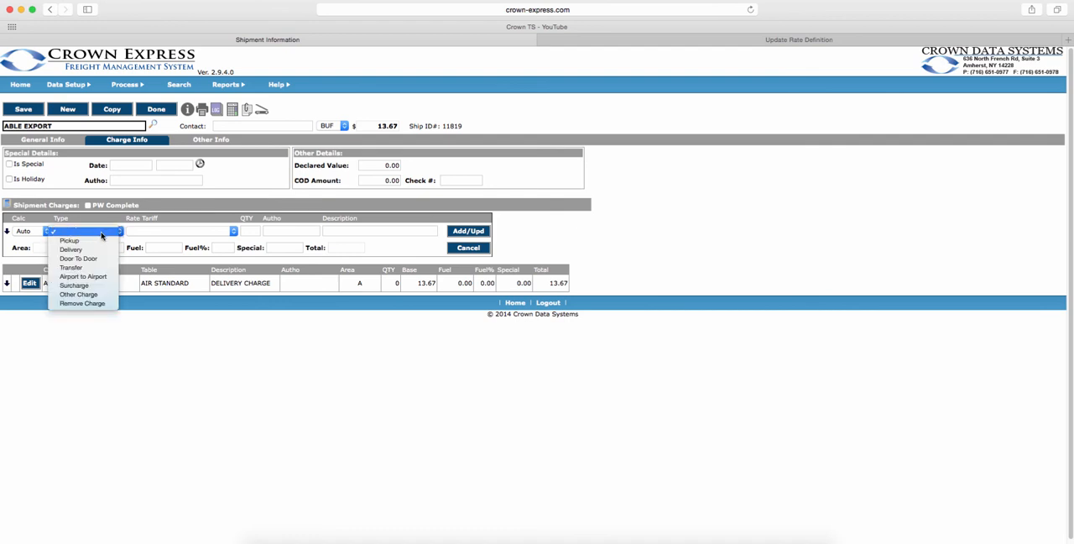
{"action": "left_click", "coordinate": [89, 284]}
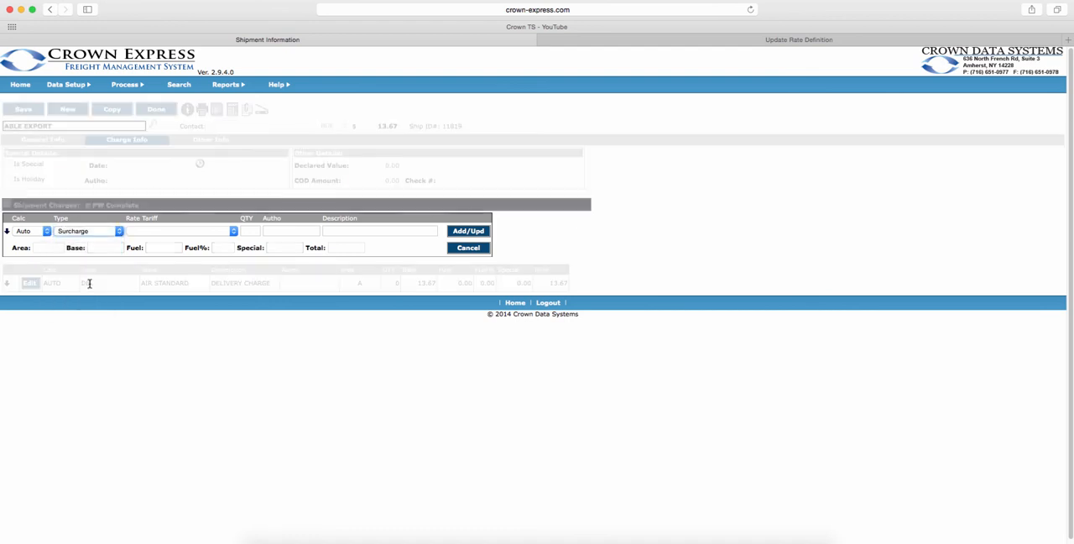
{"action": "left_click", "coordinate": [234, 232]}
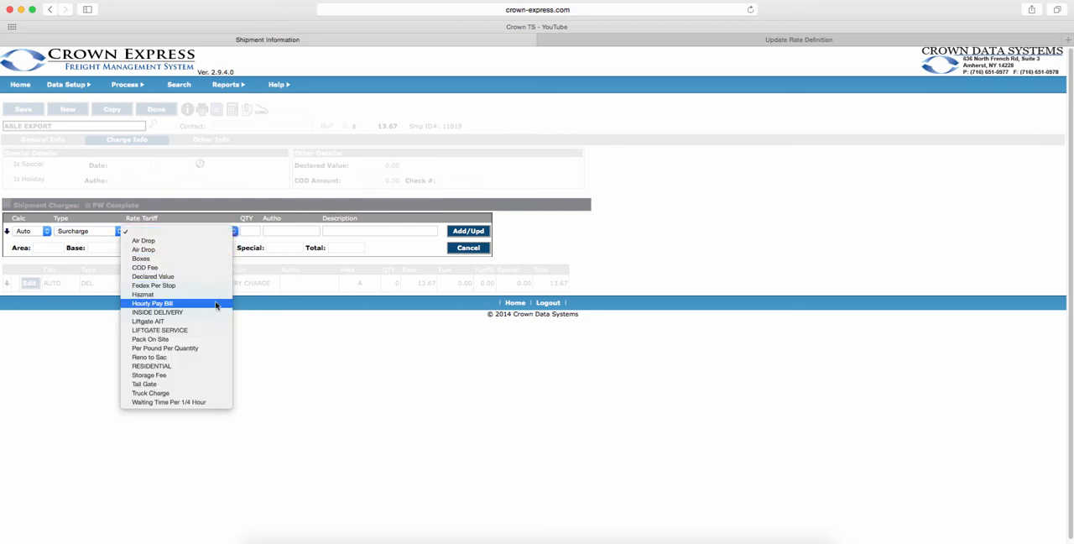
{"action": "left_click", "coordinate": [191, 330]}
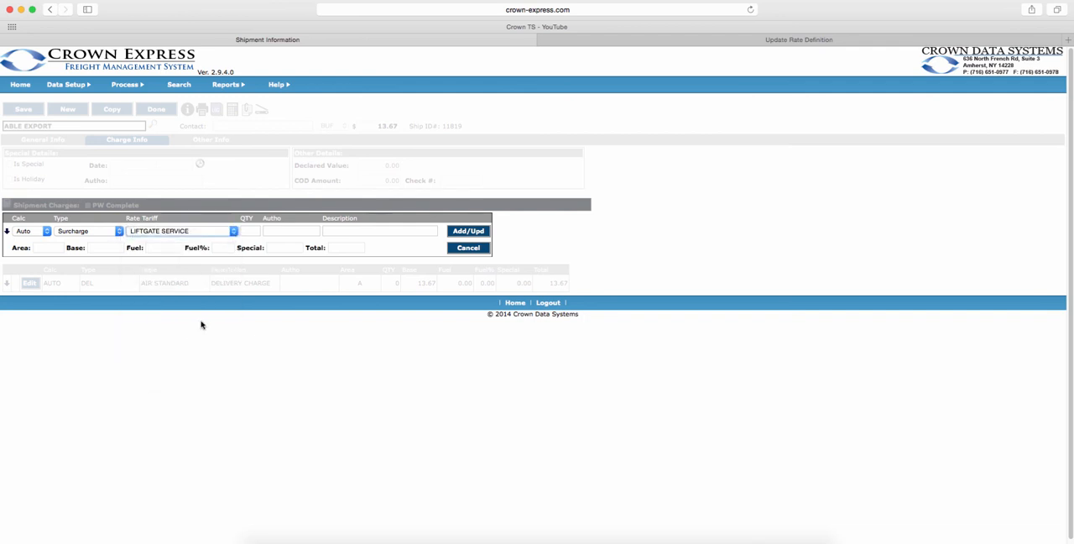
{"action": "left_click", "coordinate": [462, 230]}
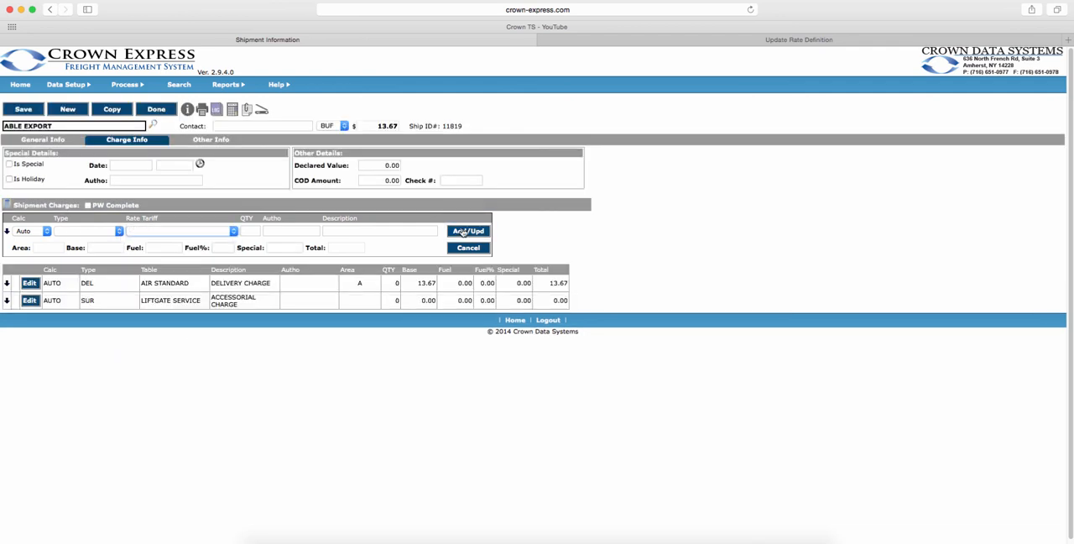
{"action": "left_click", "coordinate": [233, 110]}
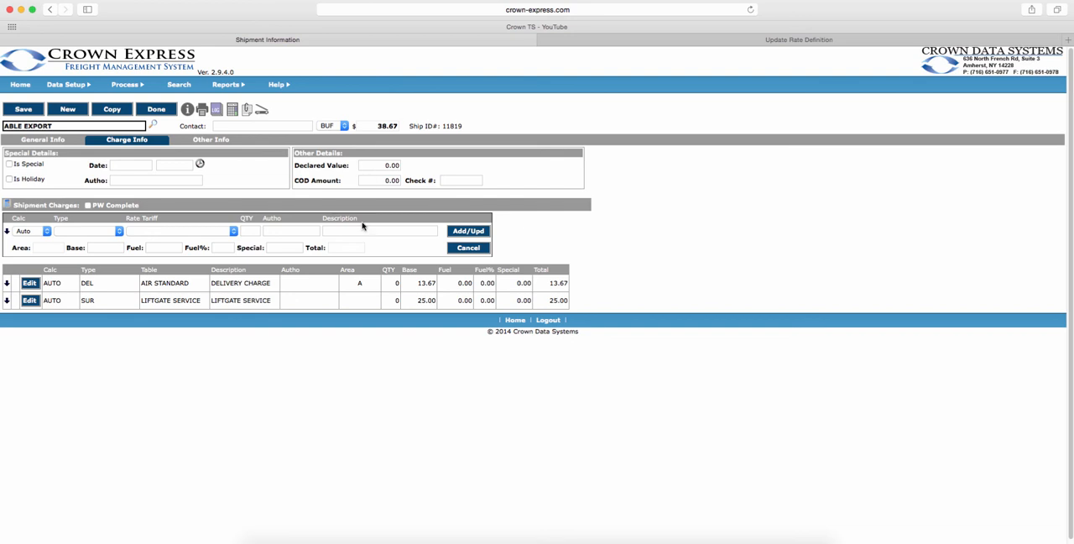
Remove the liftgate service surcharge using the Remove Charge type and recalculate the shipment's charges.
{"action": "left_click", "coordinate": [29, 300]}
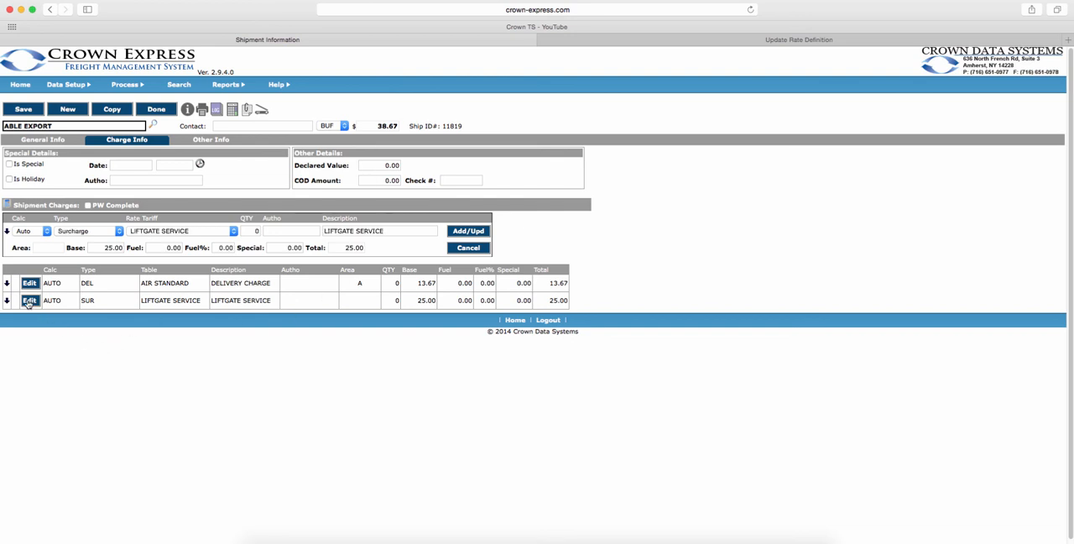
{"action": "left_click", "coordinate": [122, 232]}
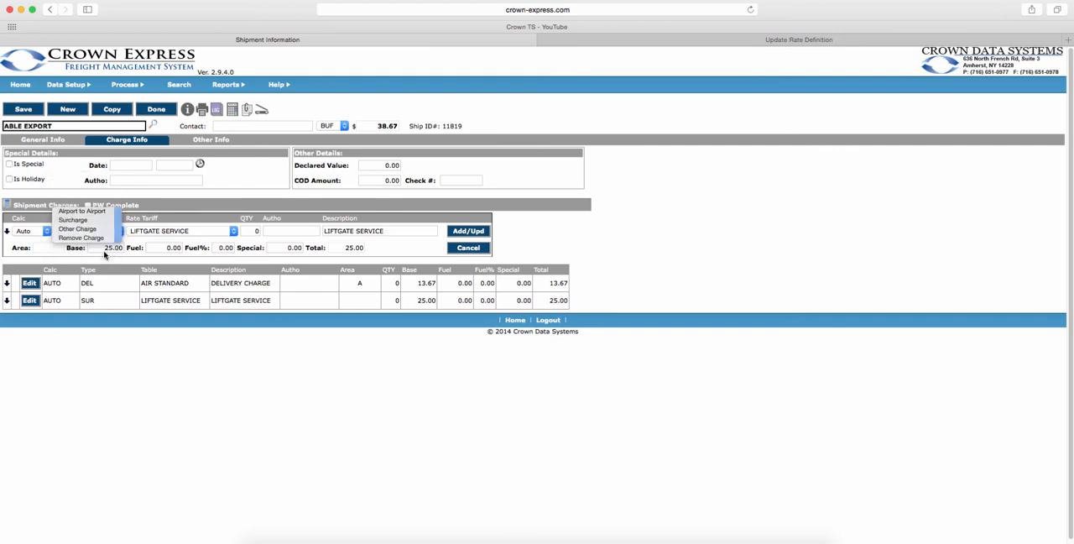
{"action": "left_click", "coordinate": [103, 250]}
{"action": "left_click", "coordinate": [468, 232]}
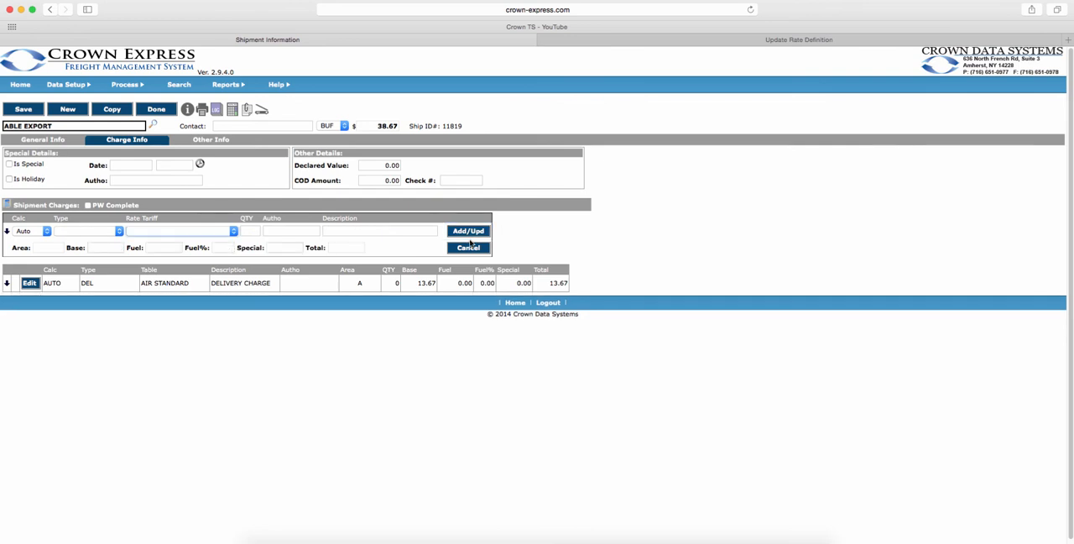
{"action": "left_click", "coordinate": [229, 111]}
Mark the shipment as special with the date 08/08/2016 1045 and recalculate its charges.
{"action": "left_click", "coordinate": [10, 165]}
{"action": "left_click", "coordinate": [235, 110]}
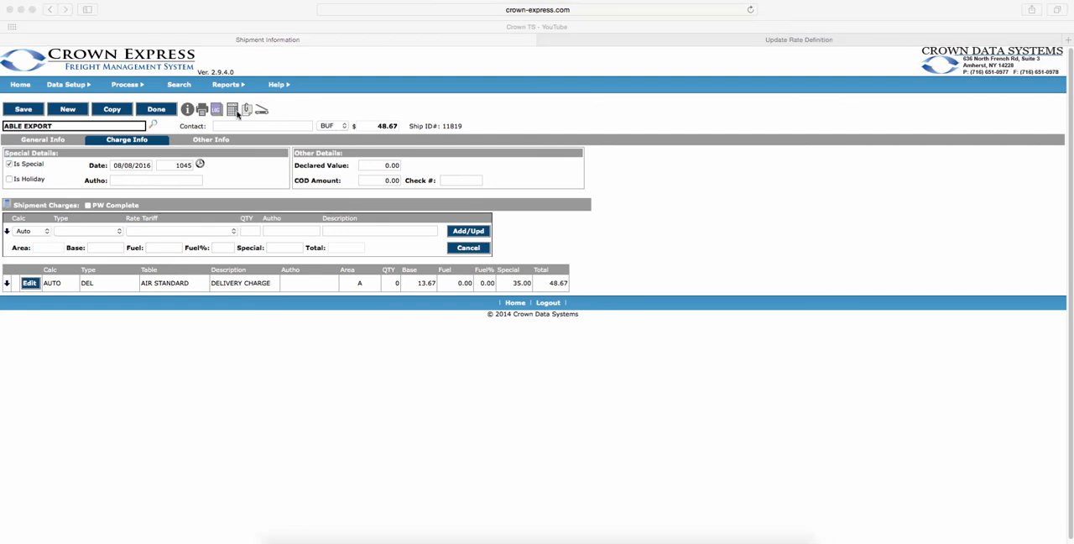
{"action": "left_click", "coordinate": [394, 148]}
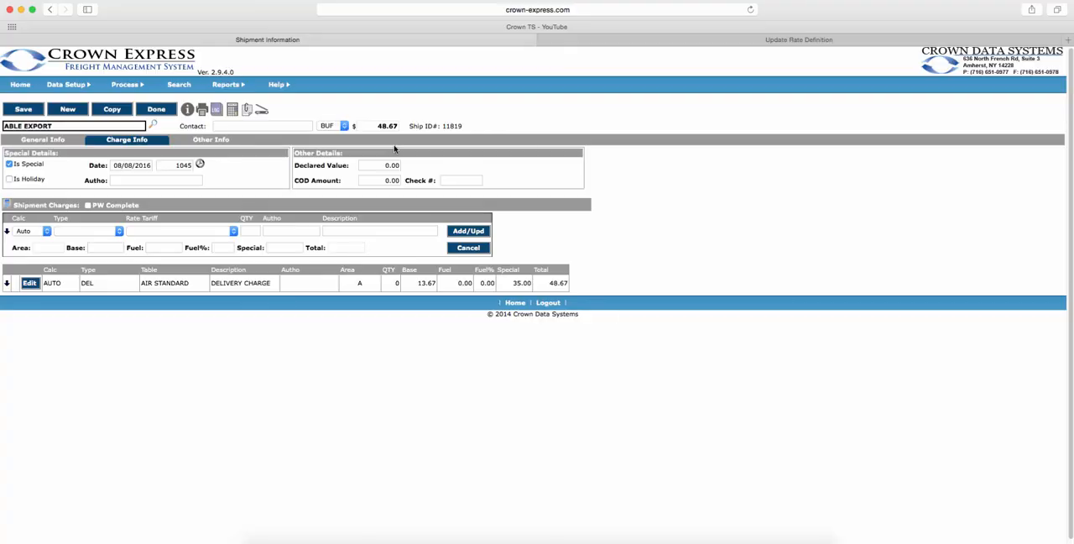
Clear the shipment's special designation and recalculate its charges.
{"action": "left_click", "coordinate": [9, 165]}
{"action": "left_click", "coordinate": [230, 115]}
Examine the shipment's additional options: the hold reasons, the hazmat classes and the hazmat notes field.
{"action": "left_click", "coordinate": [211, 141]}
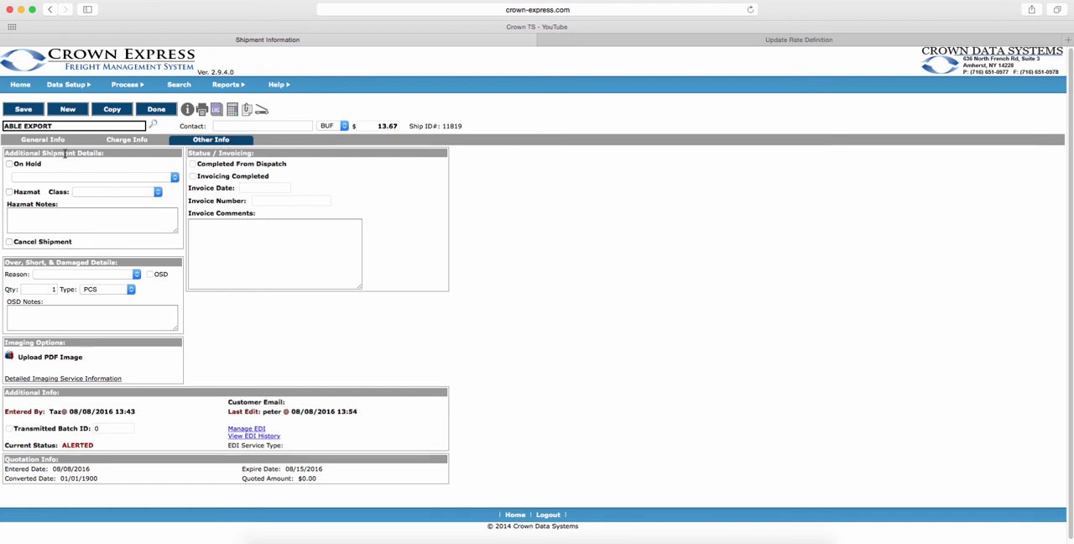
{"action": "left_click", "coordinate": [175, 178]}
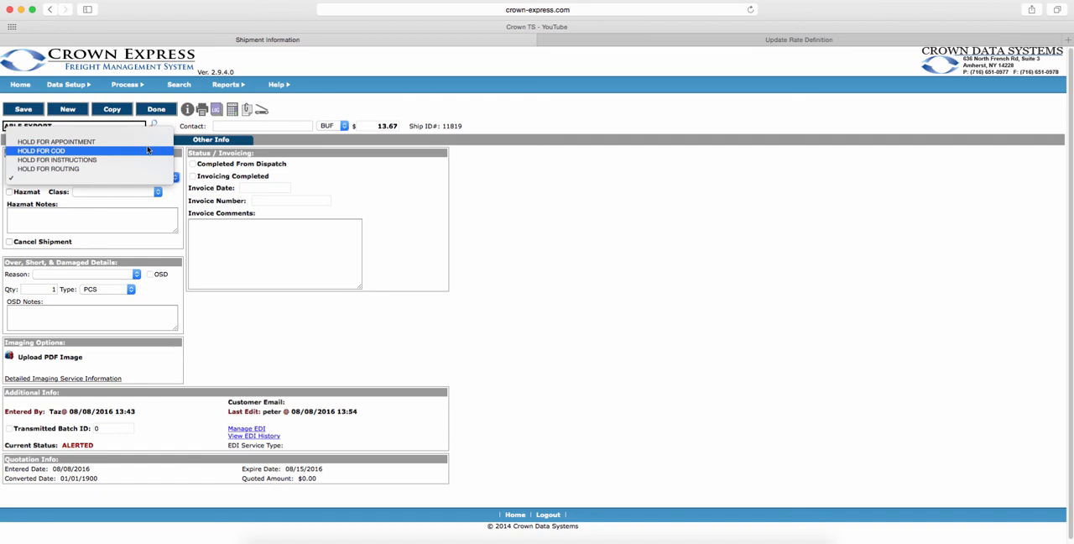
{"action": "left_click", "coordinate": [175, 199]}
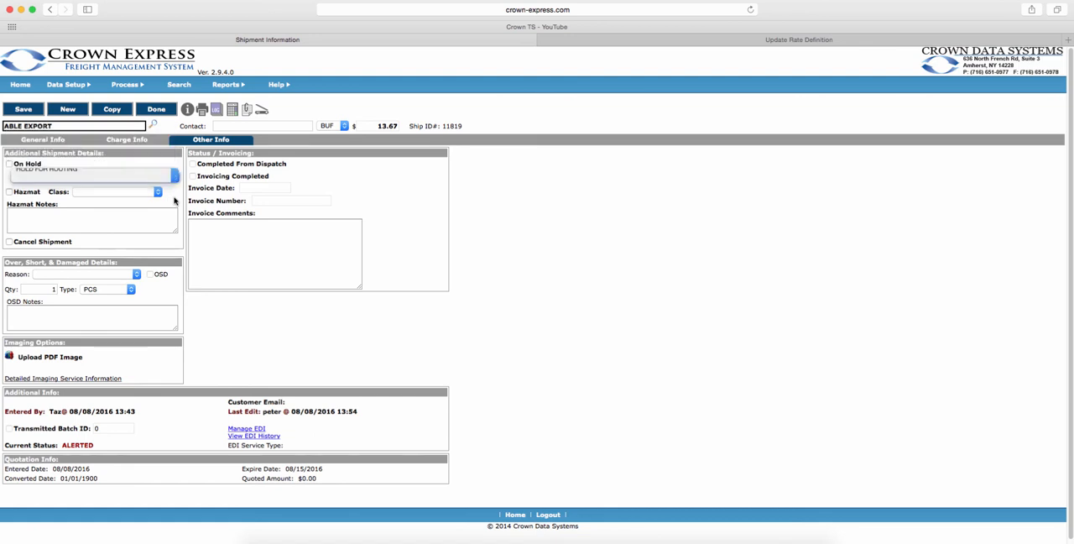
{"action": "left_click", "coordinate": [158, 192]}
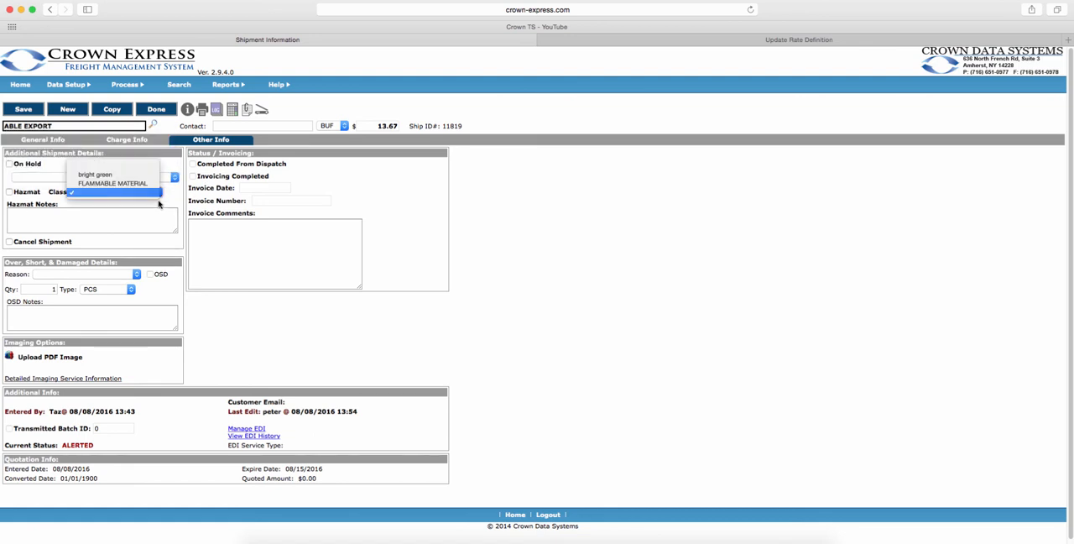
{"action": "left_click", "coordinate": [159, 213]}
{"action": "left_click", "coordinate": [156, 213]}
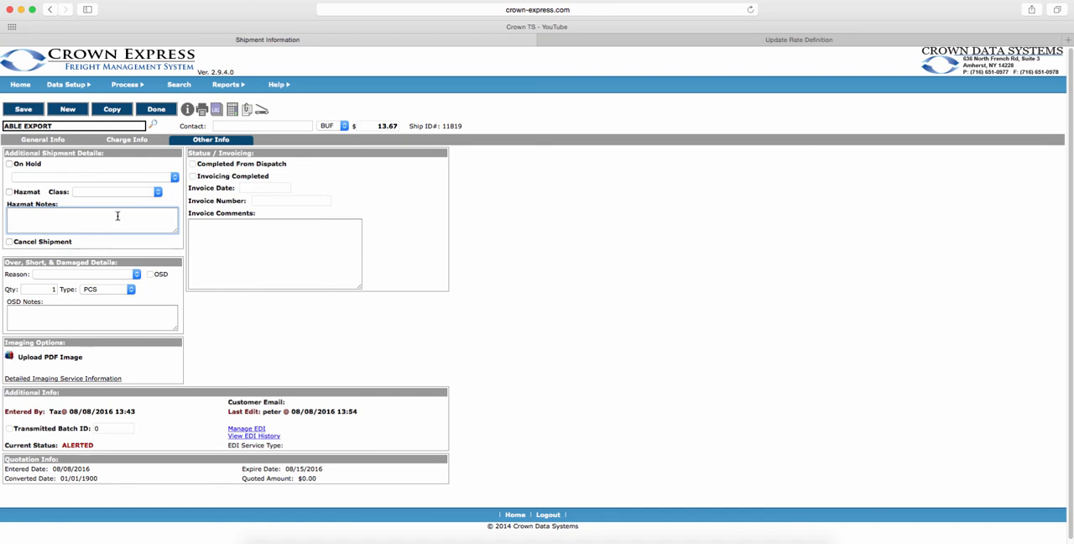
Examine the over, short and damaged reasons and notes, and the invoice comments field.
{"action": "left_click", "coordinate": [137, 275]}
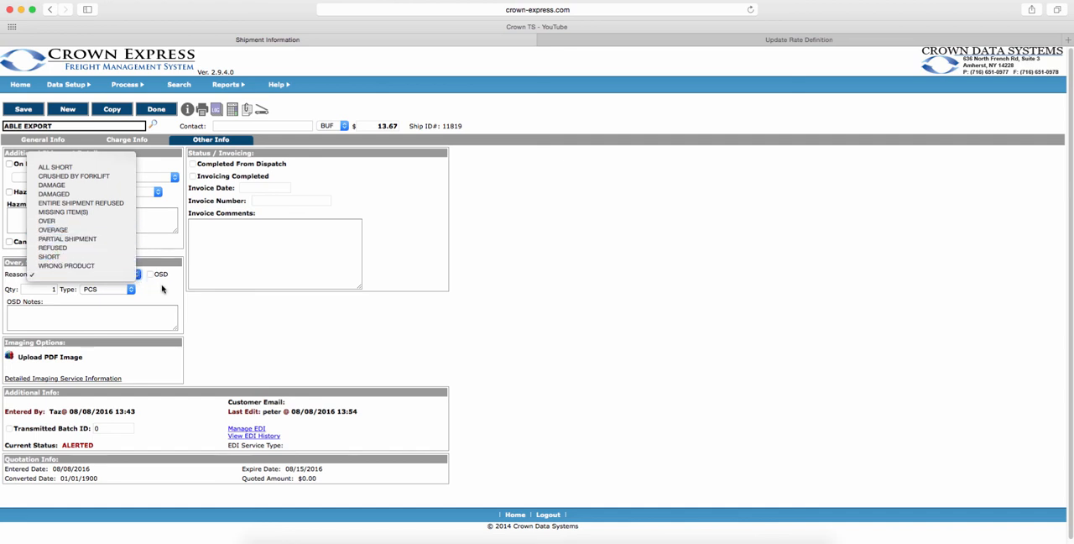
{"action": "left_click", "coordinate": [161, 290]}
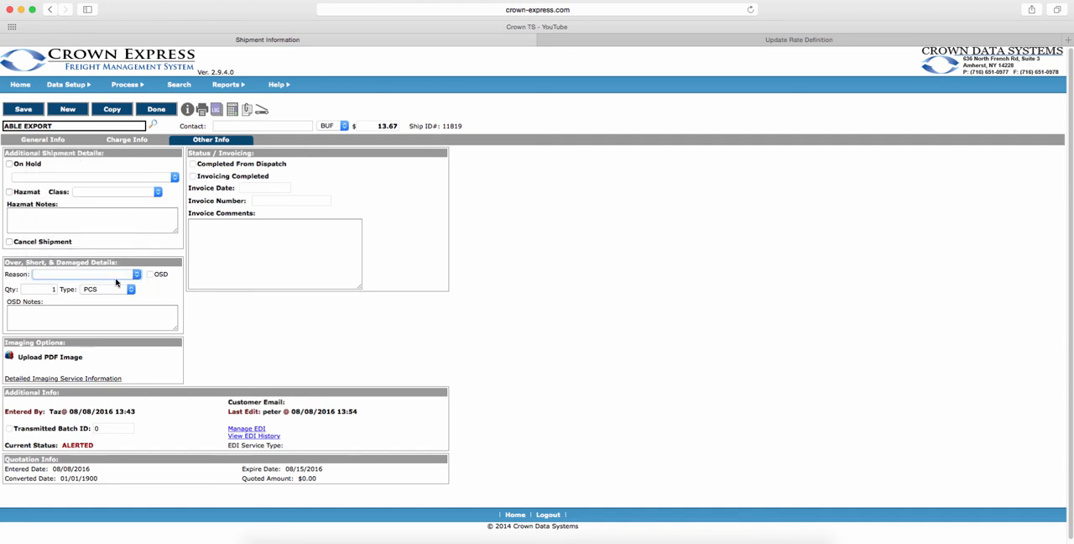
{"action": "left_click", "coordinate": [113, 311]}
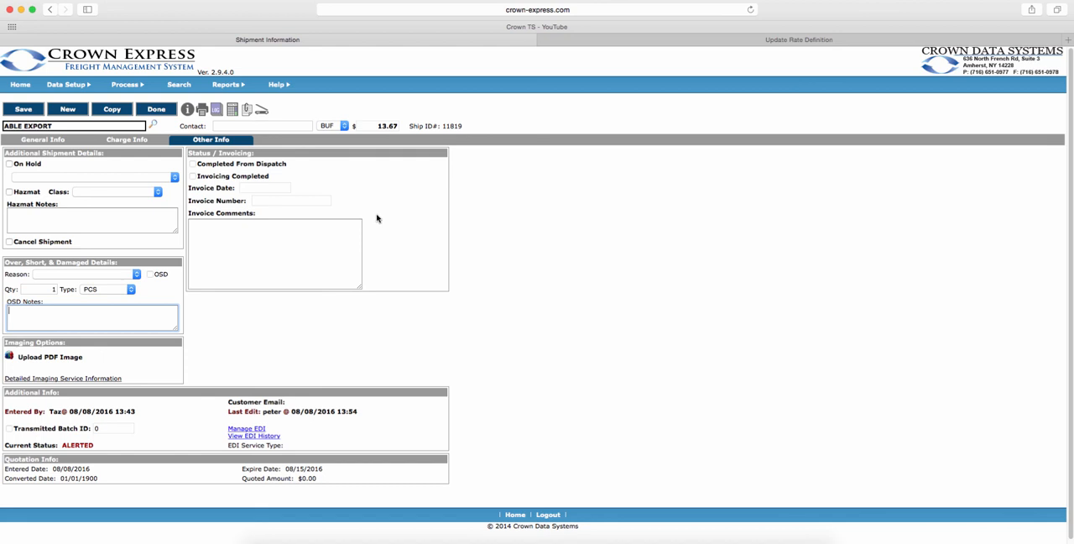
{"action": "left_click", "coordinate": [291, 241]}
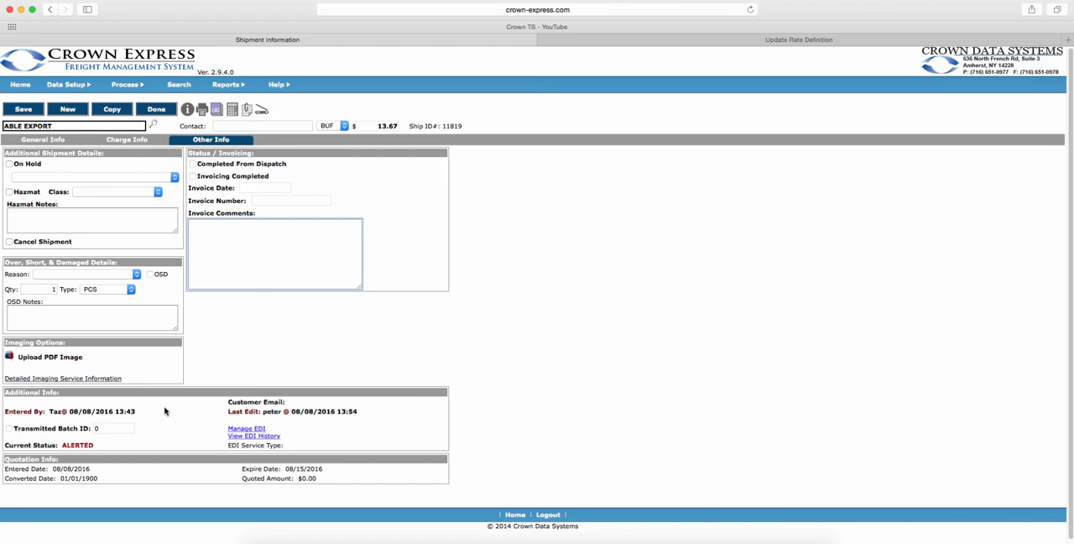
Review the shipment's EDI history and the options for sending its status, without sending anything.
{"action": "left_click", "coordinate": [270, 436]}
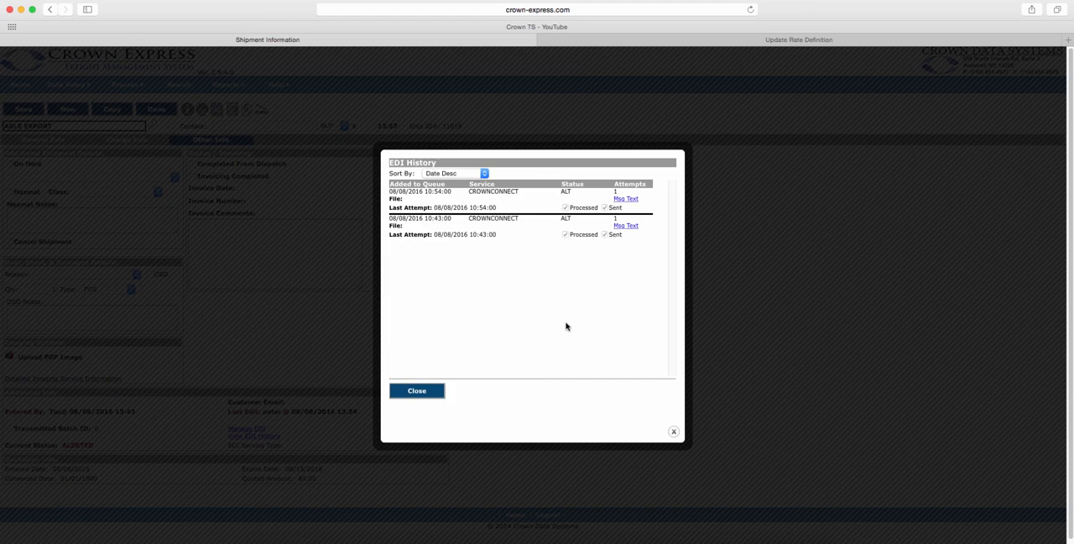
{"action": "left_click", "coordinate": [424, 392]}
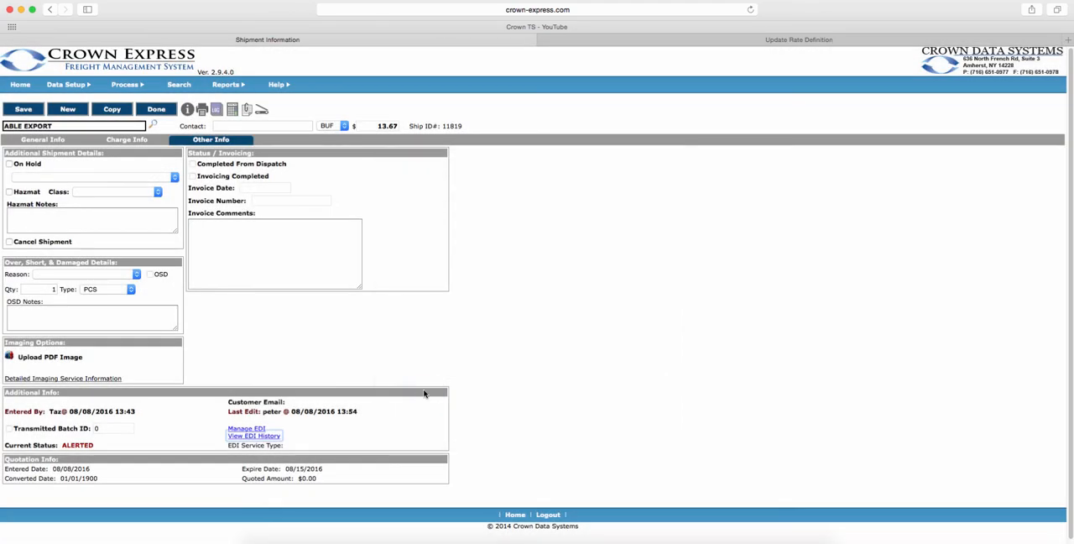
{"action": "left_click", "coordinate": [259, 429]}
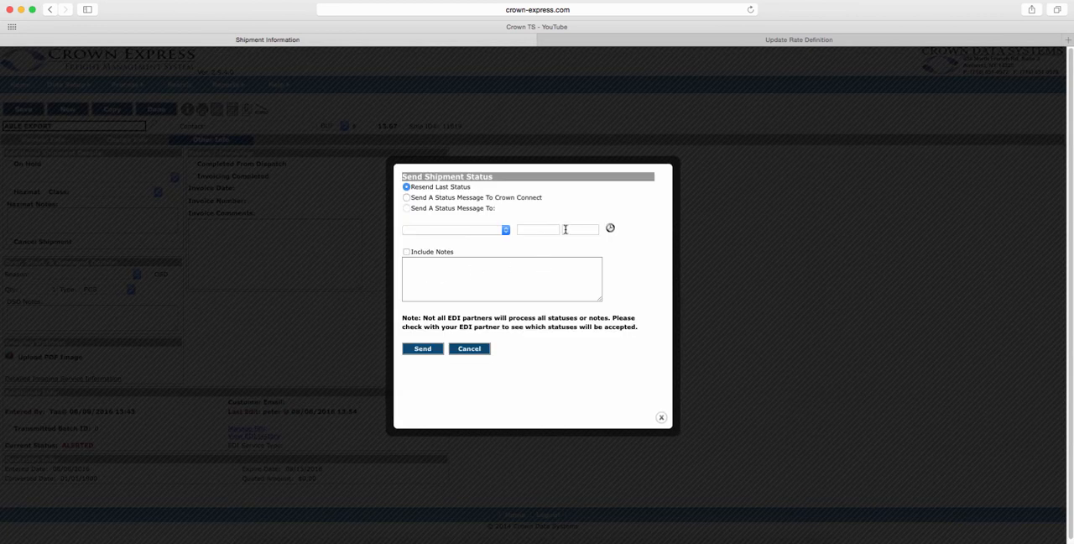
{"action": "left_click", "coordinate": [470, 349]}
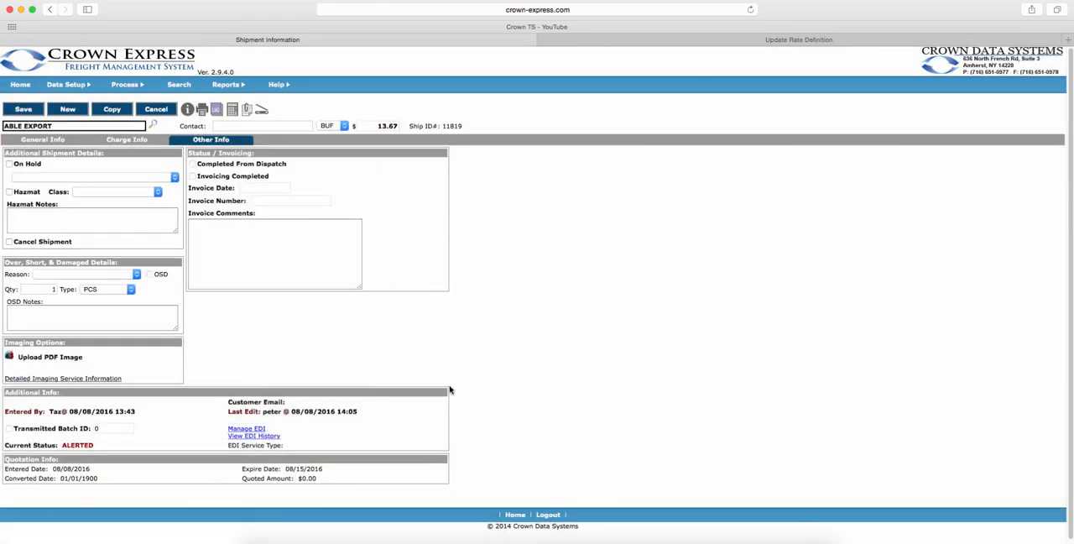
Save the shipment and go to the list of dispatch shipments.
{"action": "left_click", "coordinate": [20, 110]}
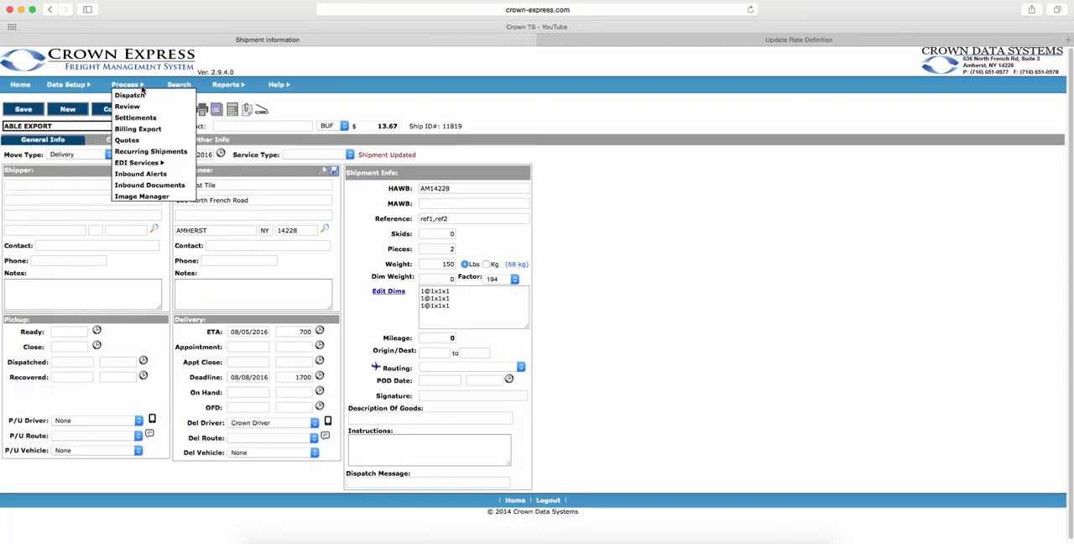
{"action": "left_click", "coordinate": [136, 96]}
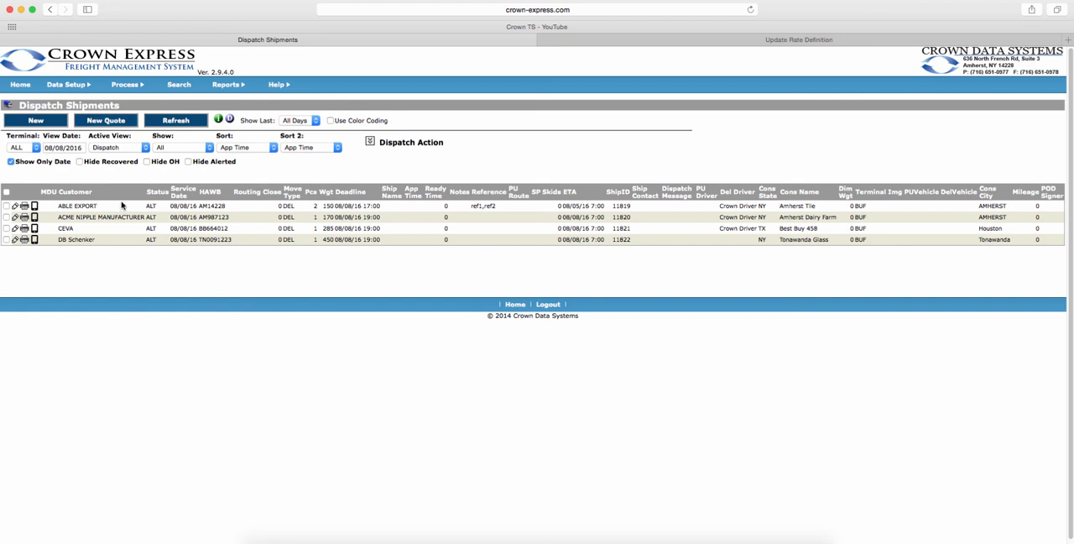
Run the Driver Manifest dispatch report for Crown Driver as a print preview, and close the report after viewing it.
{"action": "mouse_move", "coordinate": [237, 88]}
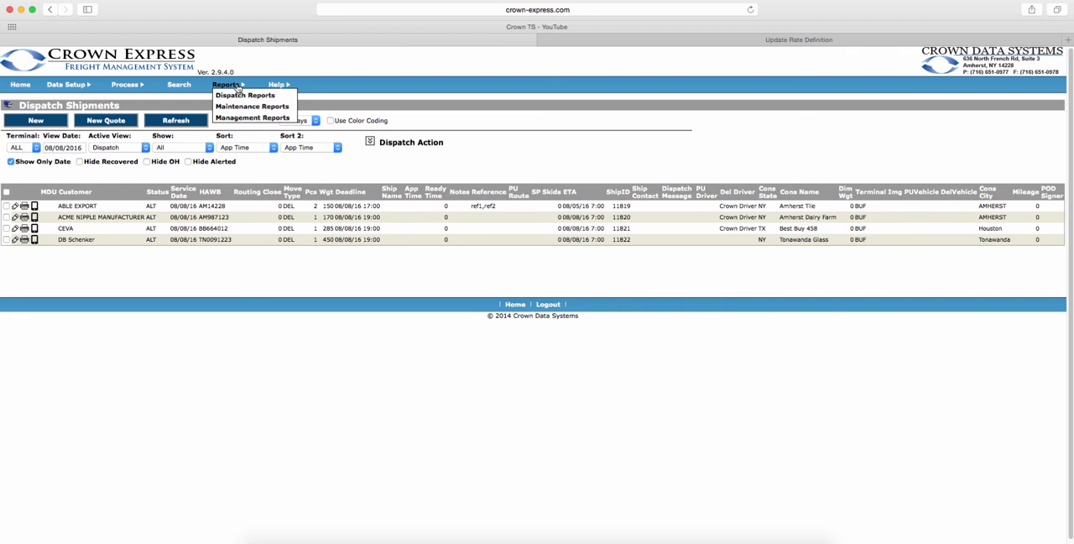
{"action": "left_click", "coordinate": [243, 94]}
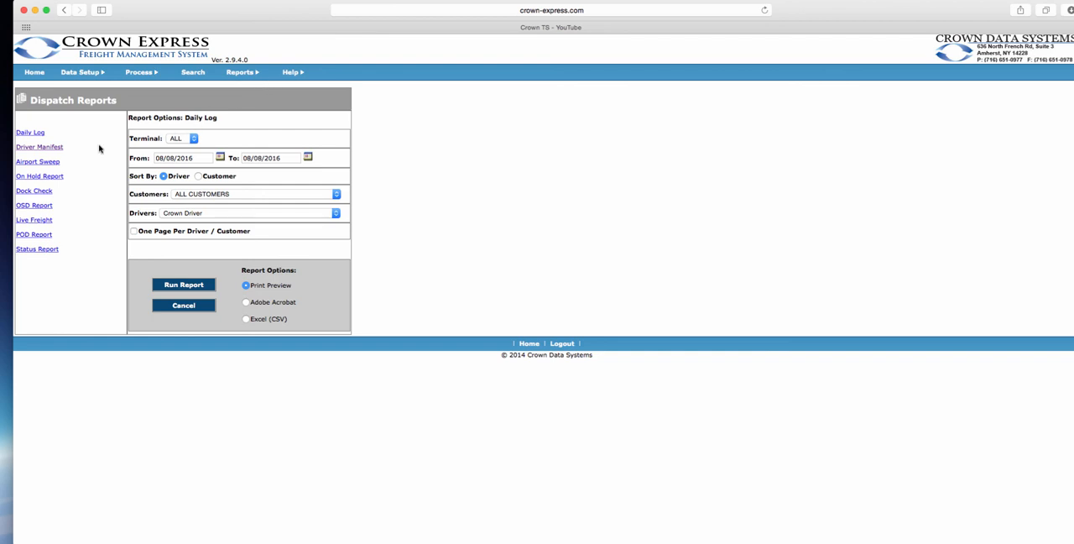
{"action": "left_click", "coordinate": [52, 149]}
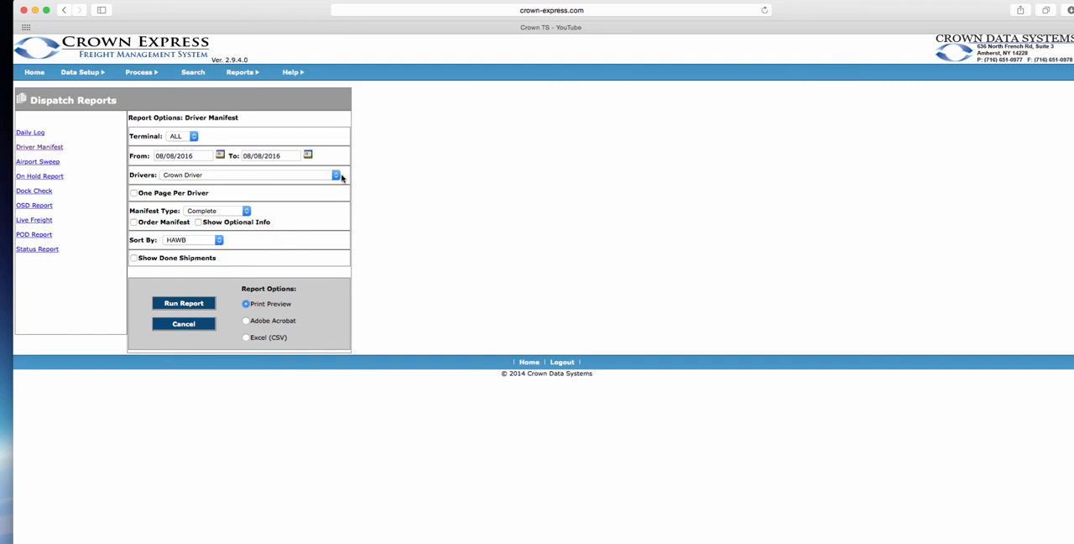
{"action": "left_click", "coordinate": [336, 174]}
{"action": "left_click", "coordinate": [228, 175]}
{"action": "left_click", "coordinate": [184, 303]}
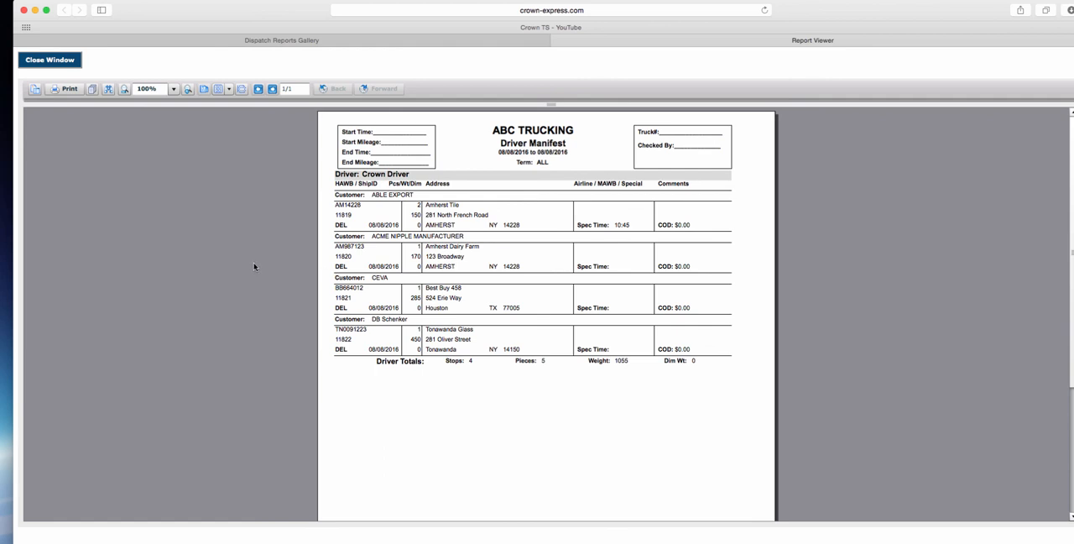
{"action": "left_click", "coordinate": [50, 60]}
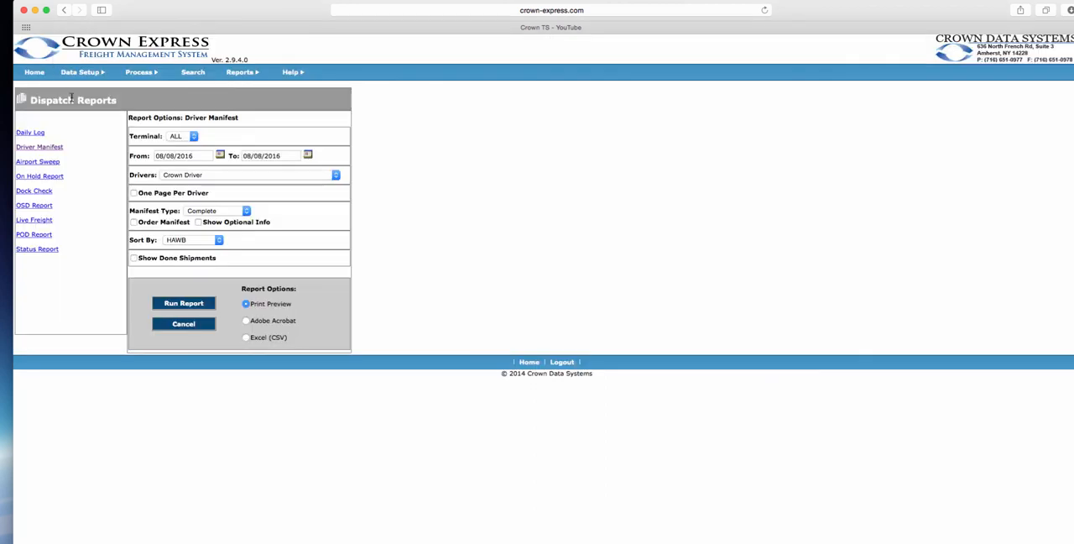
Run the driver manifest with Order Manifest enabled and move all of its selected shipments to the available shipments.
{"action": "left_click", "coordinate": [134, 221]}
{"action": "left_click", "coordinate": [185, 303]}
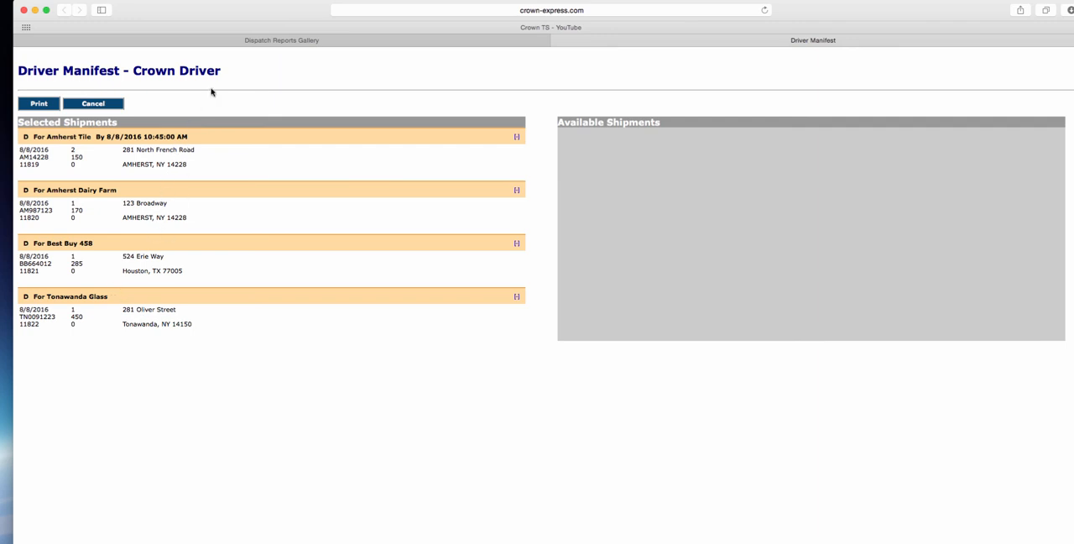
{"action": "left_click_drag", "start_coordinate": [199, 136], "coordinate": [679, 156]}
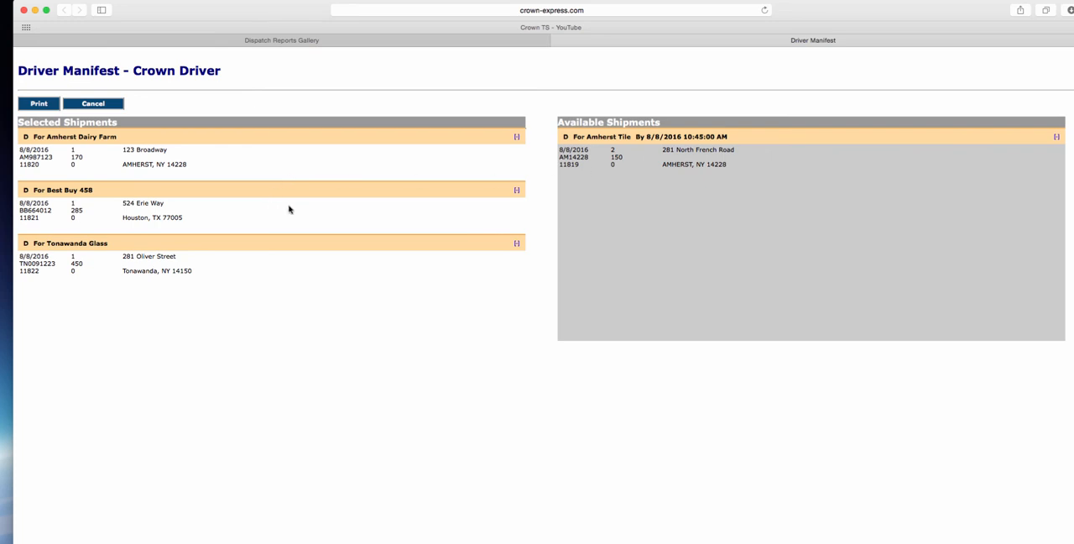
{"action": "left_click_drag", "start_coordinate": [289, 209], "coordinate": [748, 187]}
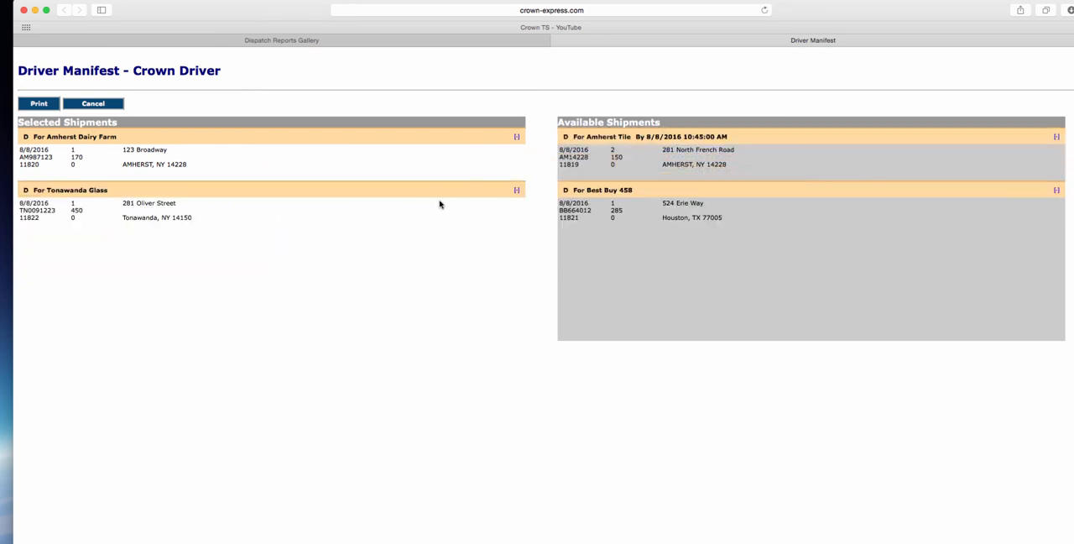
{"action": "left_click_drag", "start_coordinate": [440, 204], "coordinate": [791, 242]}
{"action": "left_click_drag", "start_coordinate": [394, 135], "coordinate": [896, 309]}
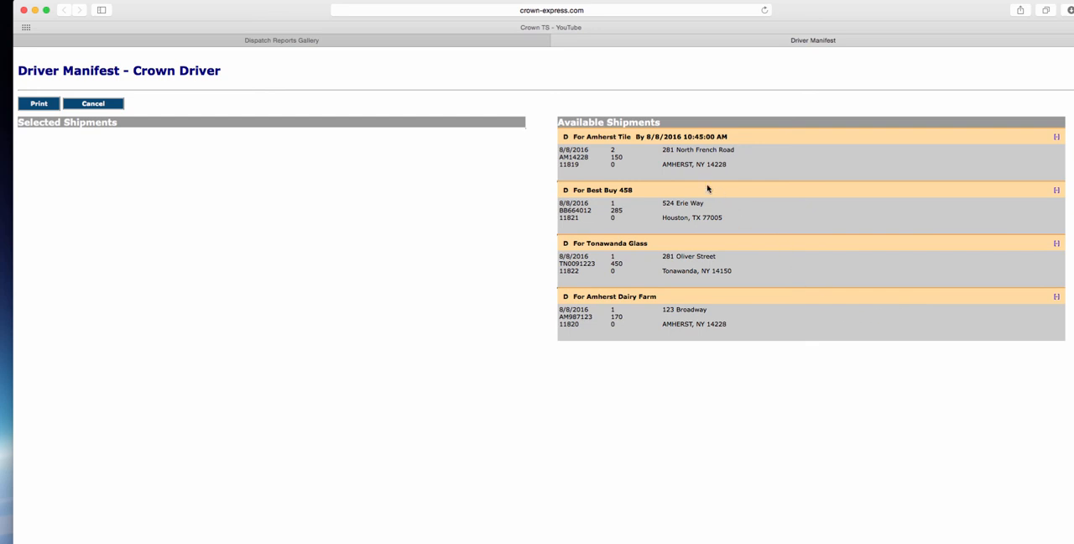
Reorder the available shipments as Amherst Tile, Best Buy 458, Amherst Dairy Farm and Tonawanda Glass, and cancel the manifest ordering.
{"action": "left_click_drag", "start_coordinate": [678, 139], "coordinate": [693, 203]}
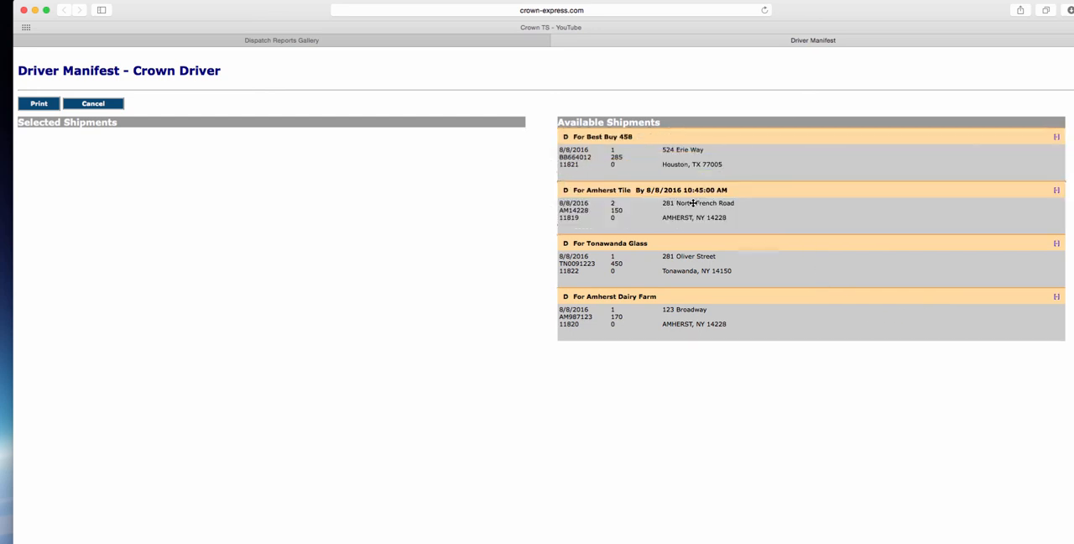
{"action": "left_click_drag", "start_coordinate": [688, 245], "coordinate": [702, 307]}
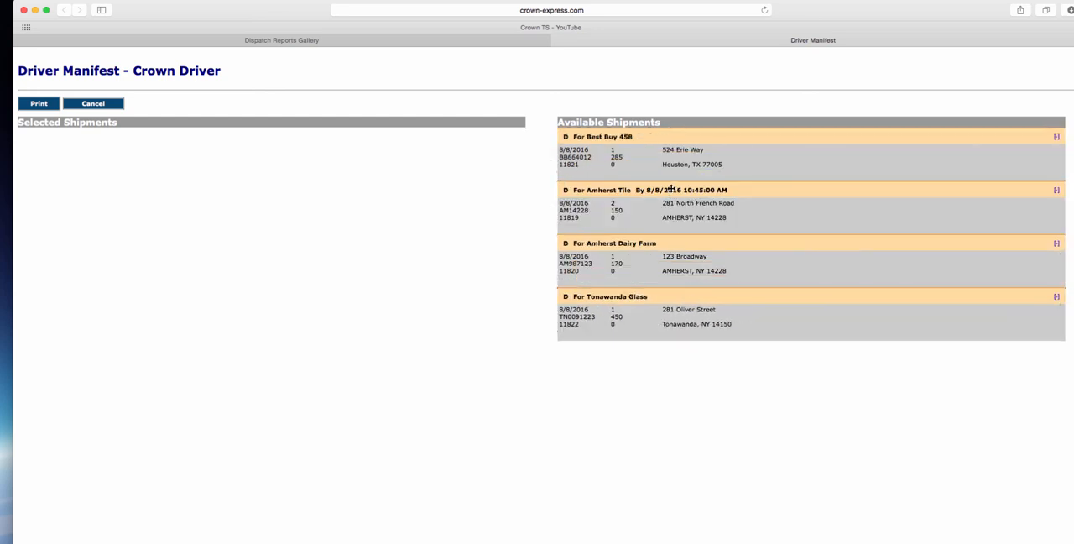
{"action": "left_click_drag", "start_coordinate": [671, 189], "coordinate": [675, 136]}
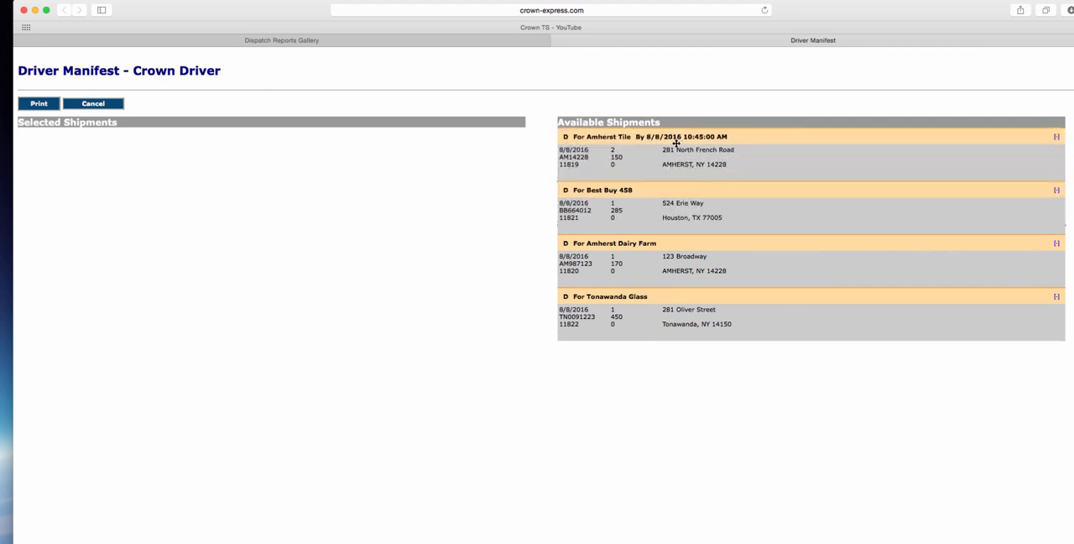
{"action": "left_click", "coordinate": [82, 104]}
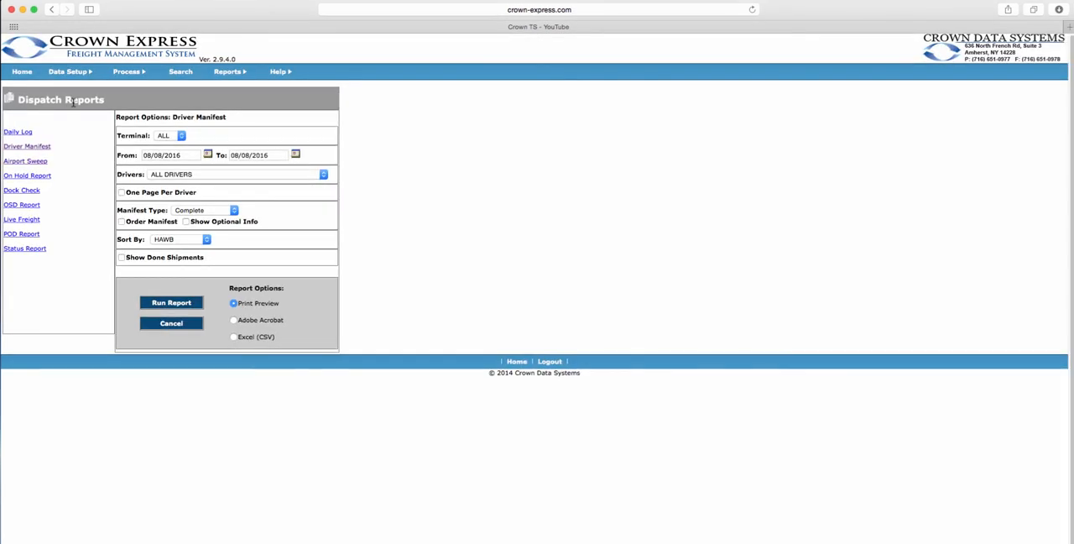
Run the Airport Sweep report for Delta Airlines inbound freight as a print preview, and close it after viewing.
{"action": "left_click", "coordinate": [33, 163]}
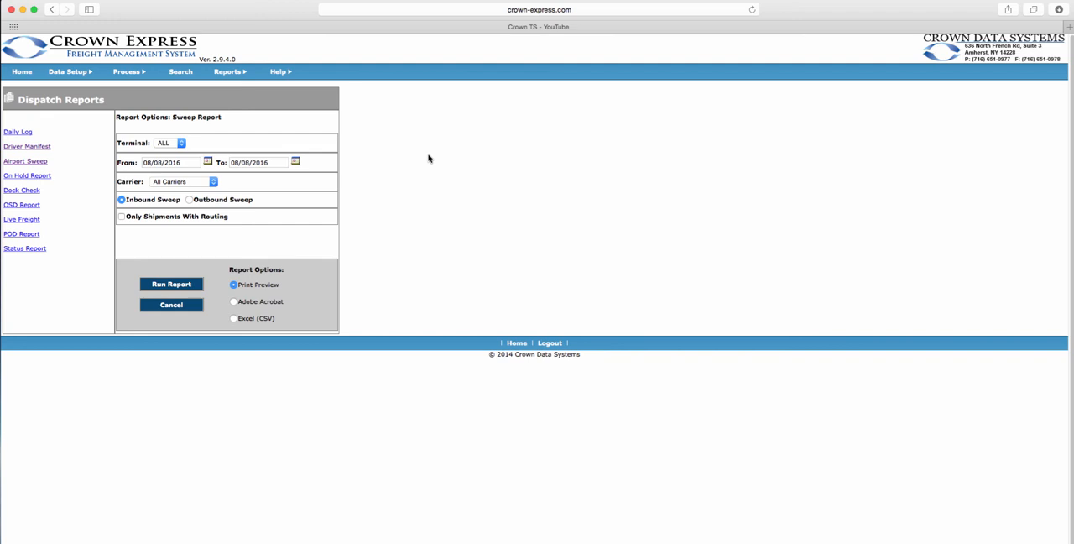
{"action": "left_click", "coordinate": [212, 183]}
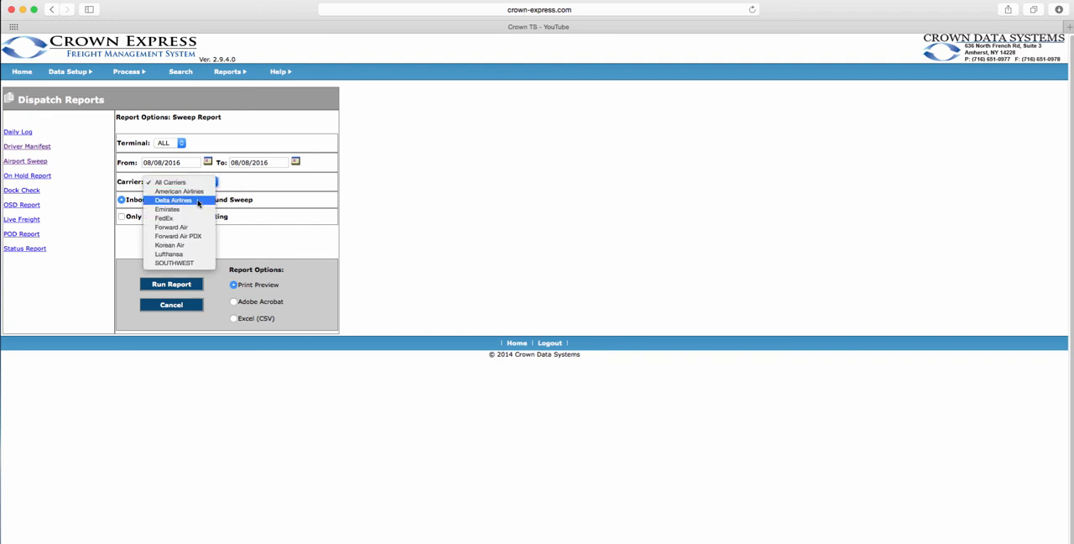
{"action": "left_click", "coordinate": [198, 203]}
{"action": "left_click", "coordinate": [177, 285]}
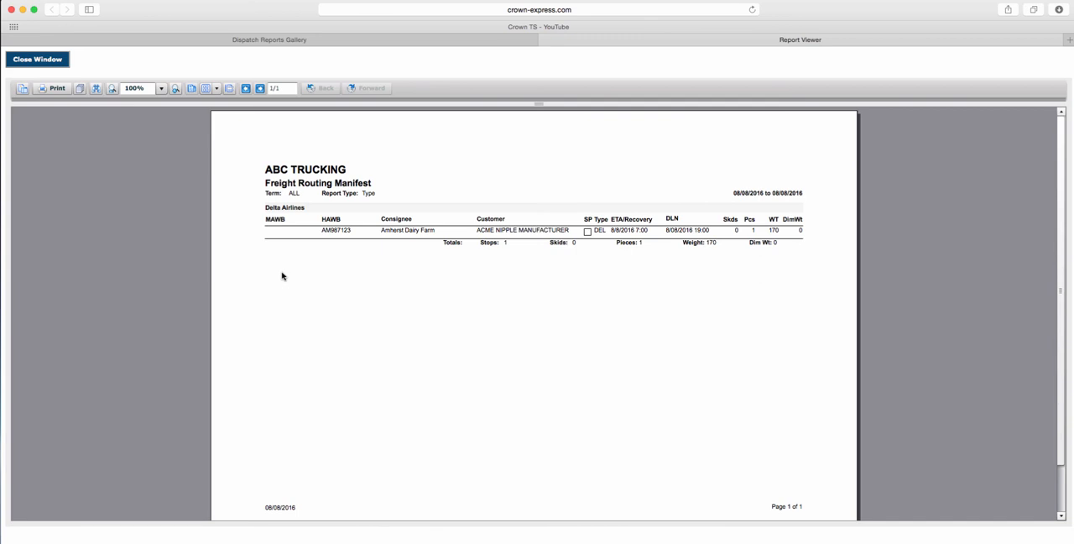
{"action": "left_click", "coordinate": [48, 62]}
Run the inbound sweep report for All Carriers as a print preview, and close it after viewing.
{"action": "left_click", "coordinate": [172, 182]}
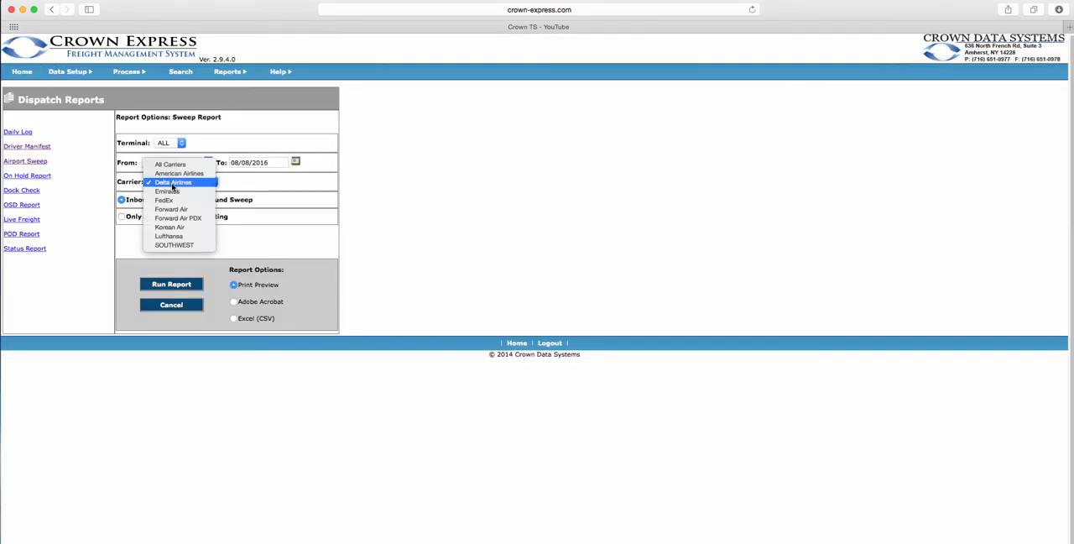
{"action": "left_click", "coordinate": [172, 164]}
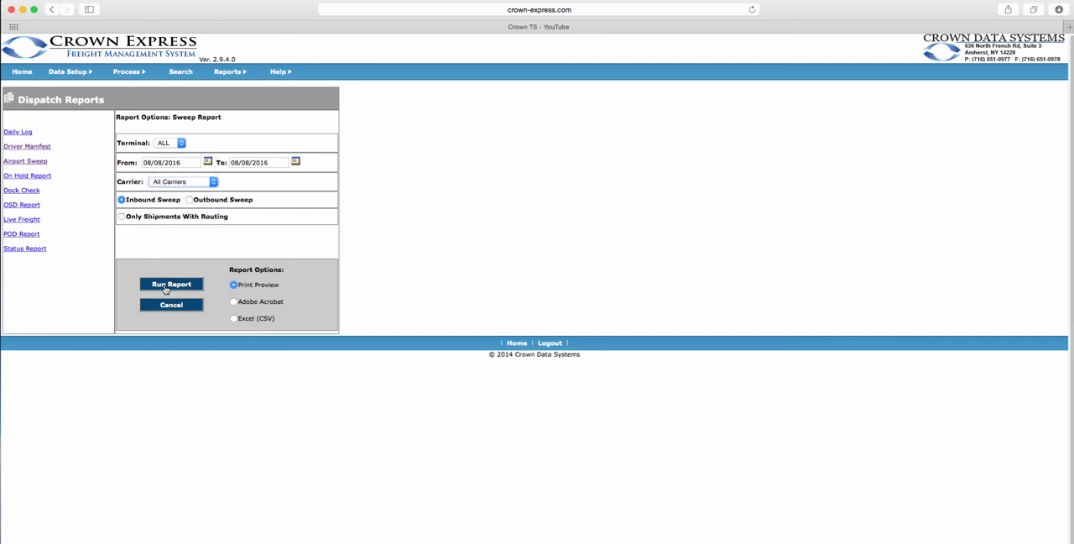
{"action": "left_click", "coordinate": [166, 286]}
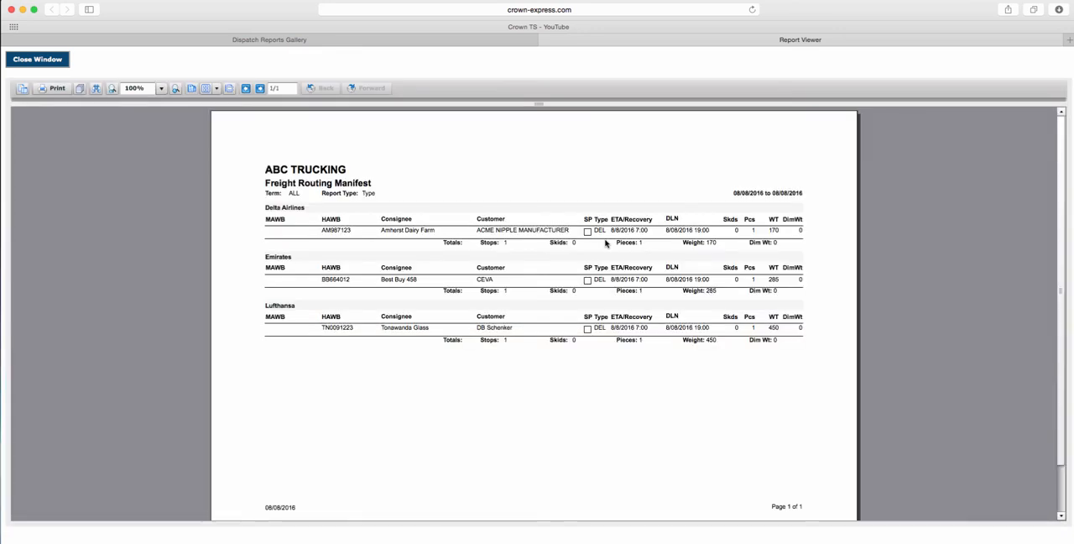
{"action": "left_click", "coordinate": [59, 65]}
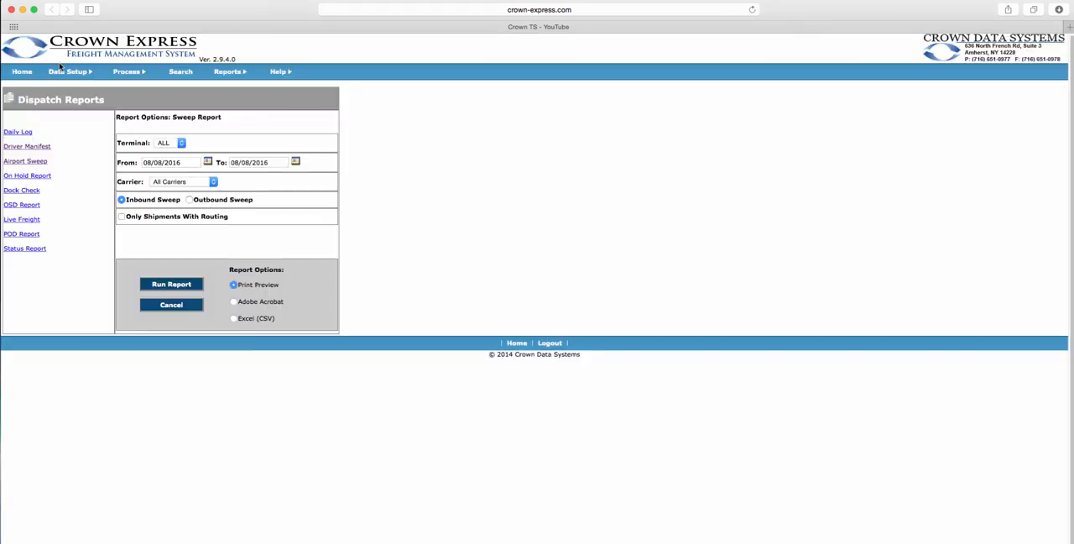